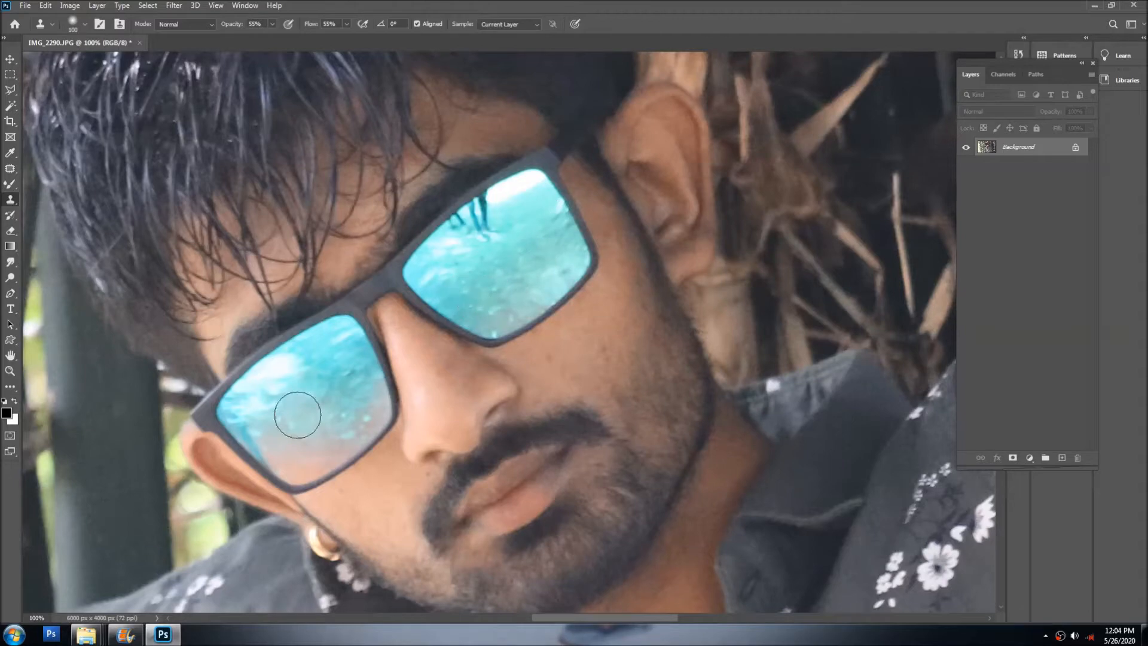
- Smooth the skin on the cheek below the sunglasses with the Mixer Brush at size 60
scroll(565, 323, "down", 1)
key("bracketleft")
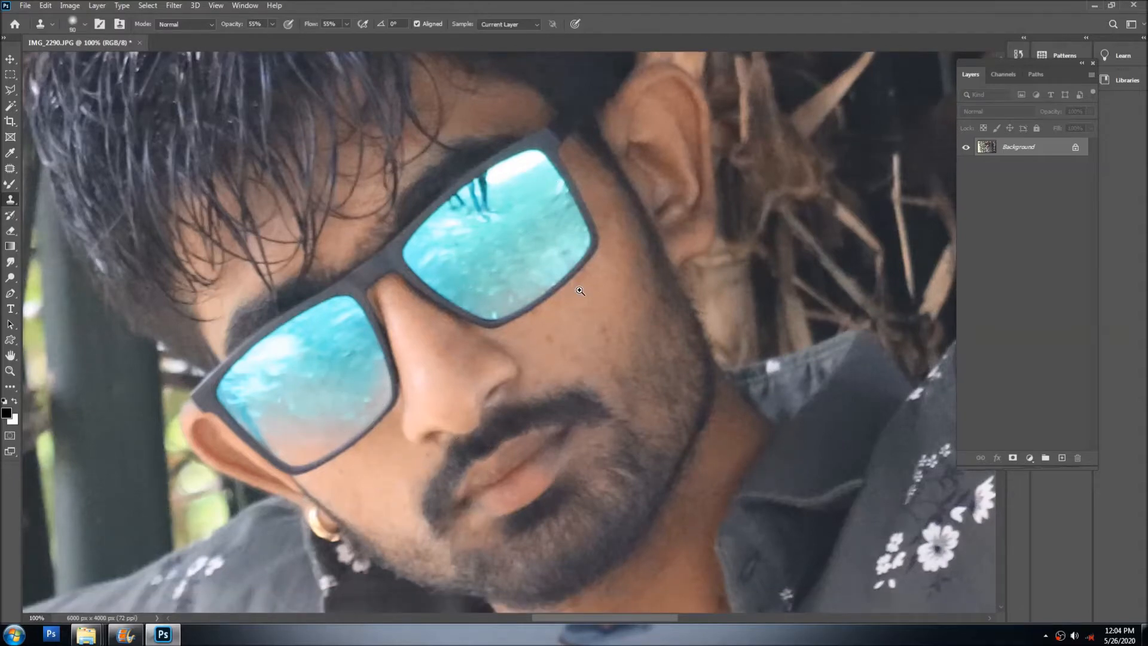
key("ctrl+plus")
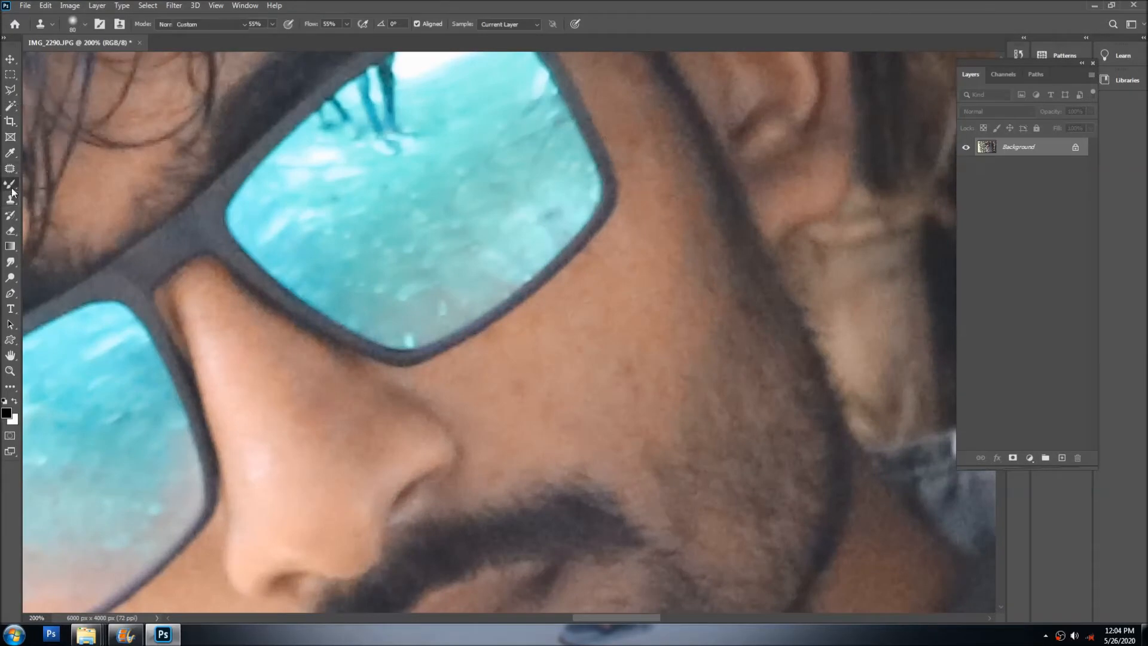
left_click(11, 186)
right_click(9, 189)
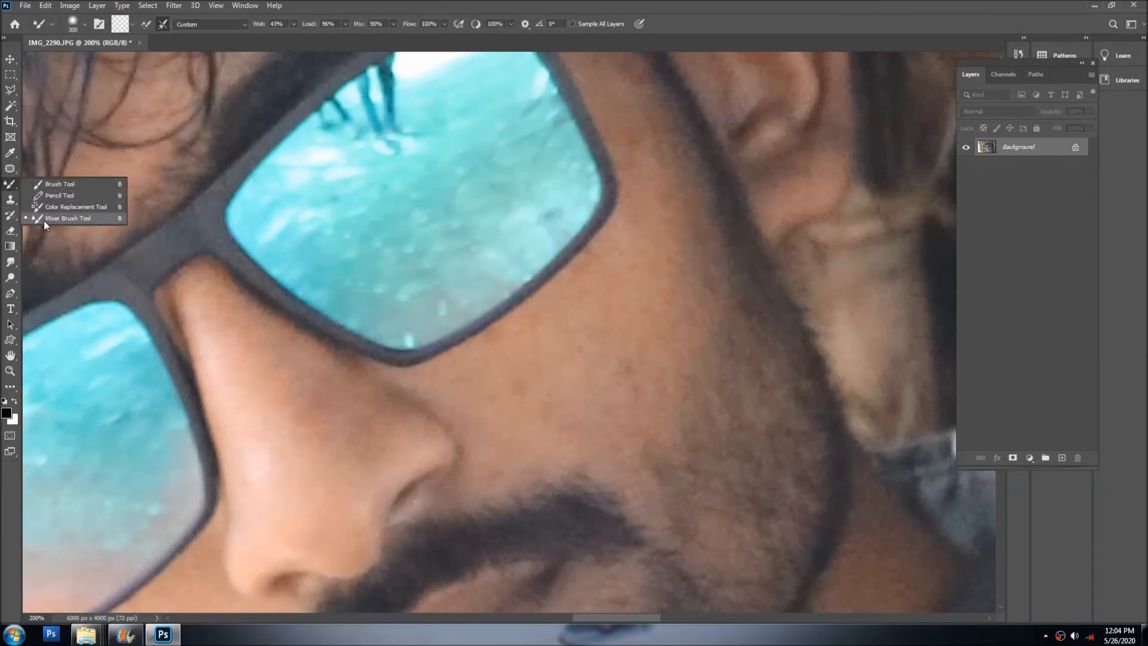
left_click(44, 219)
key("bracketleft")
key("bracketleft")
key("bracketleft")
key("bracketleft")
key("bracketleft")
key("bracketleft")
key("bracketleft")
key("bracketleft")
key("bracketleft")
key("bracketleft")
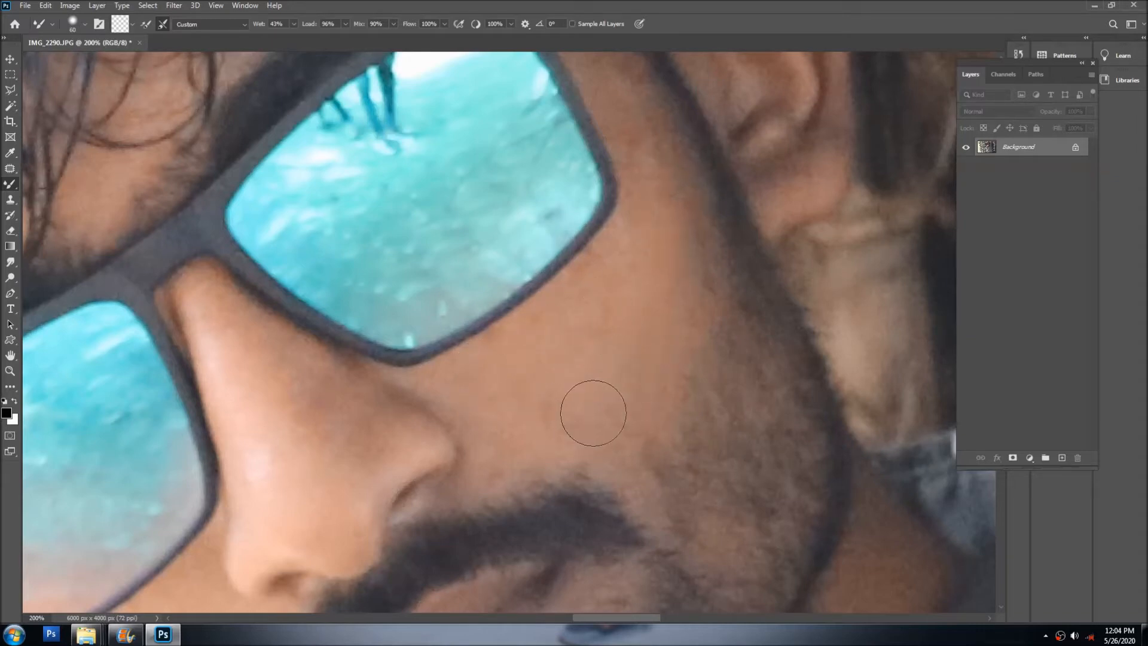
mouse_move(614, 444)
left_mouse_down()
mouse_move(666, 397)
mouse_move(660, 342)
mouse_move(575, 355)
mouse_move(608, 322)
mouse_move(609, 274)
mouse_move(657, 259)
mouse_move(678, 386)
mouse_move(611, 225)
left_mouse_up()
- Even out the skin along the nose with the Clone Stamp at 55% opacity, sampling from nearby skin
scroll(611, 224, "down", 4)
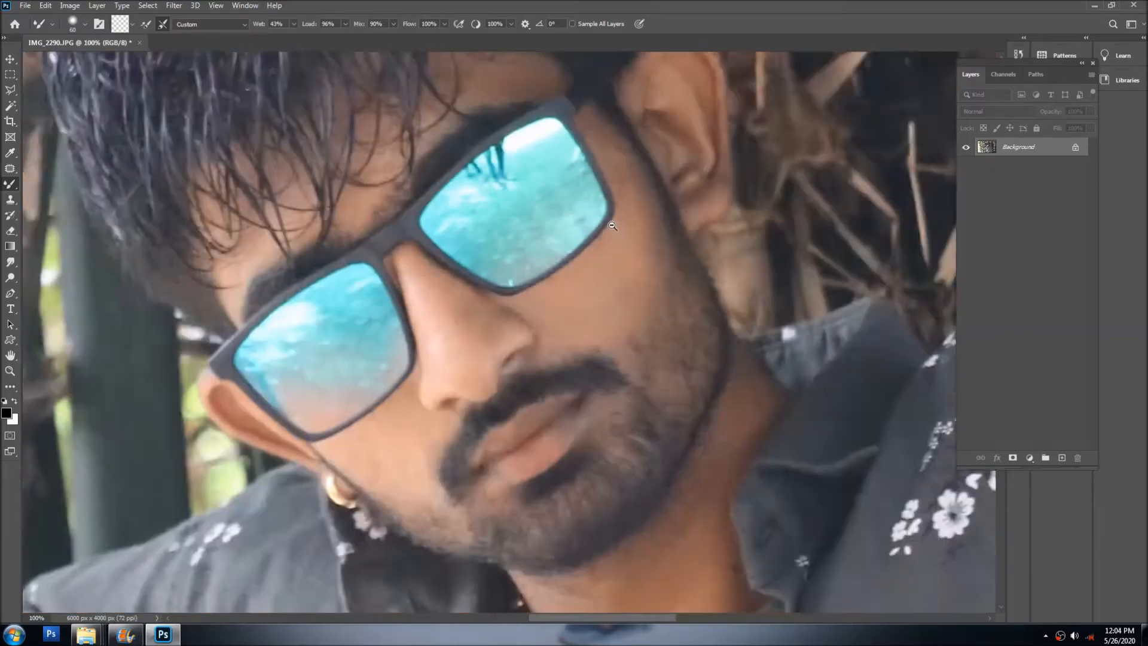
key("v")
scroll(607, 239, "up", 1)
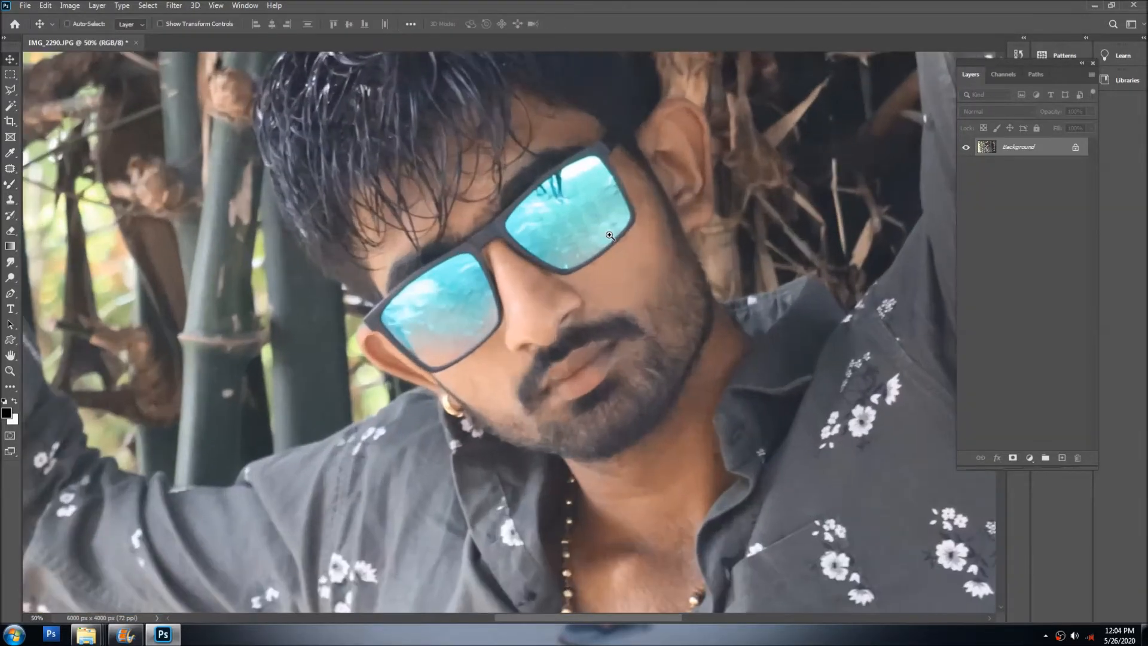
scroll(586, 275, "up", 1)
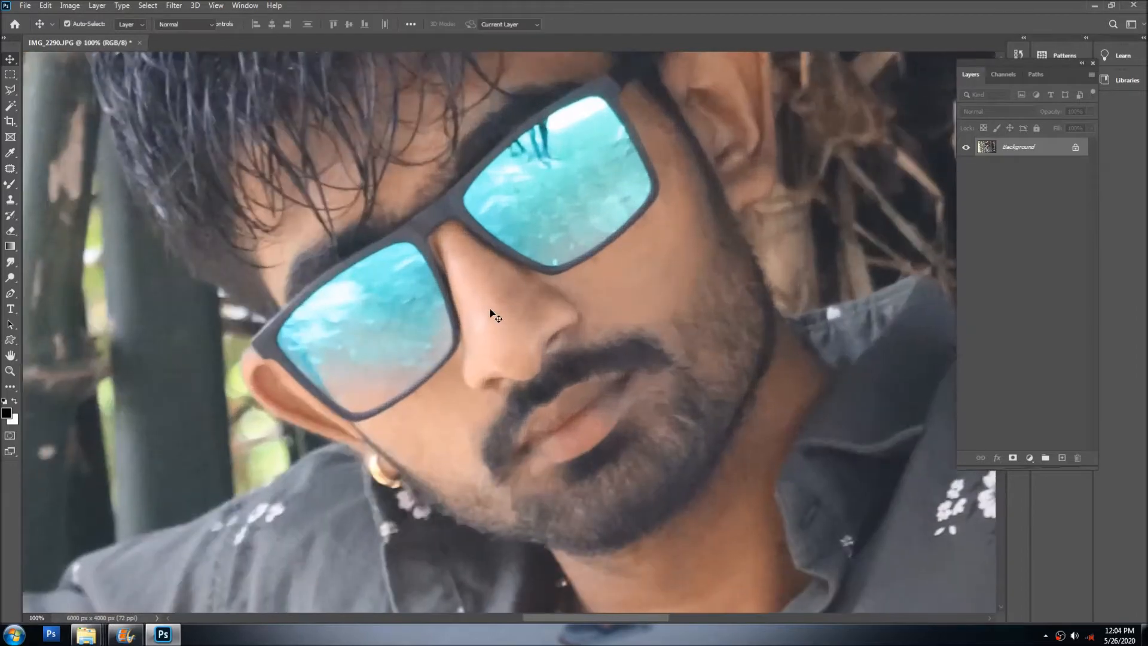
key("s")
scroll(504, 317, "up", 1)
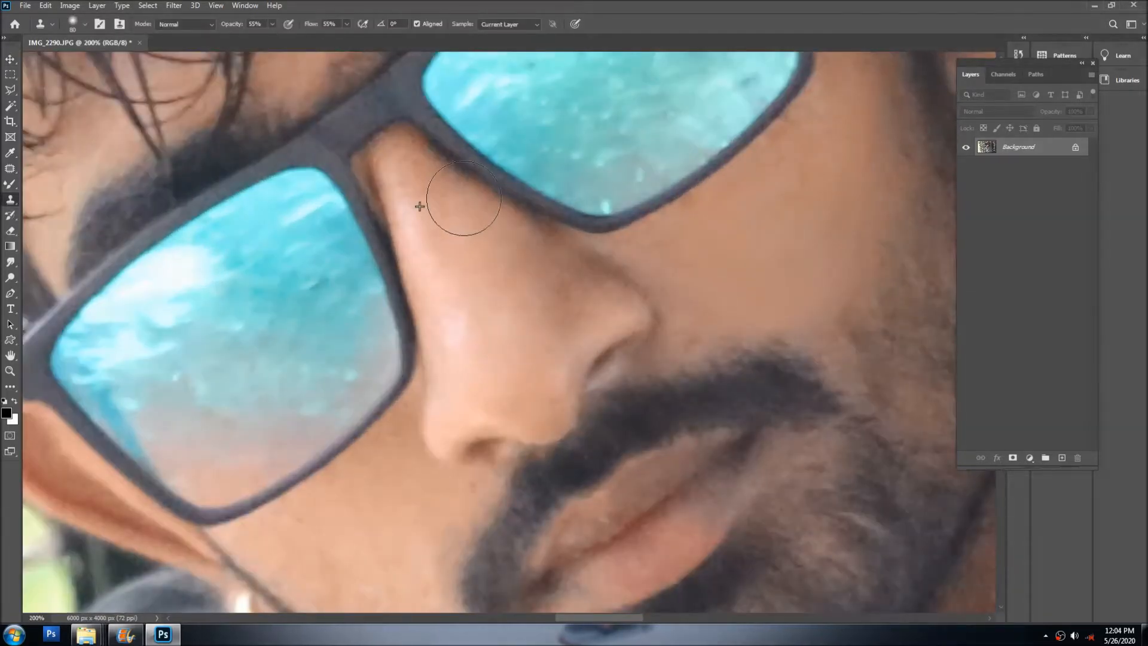
left_click(465, 246, "alt")
left_click(417, 165)
left_click(447, 267, "alt")
left_click(515, 343, "alt")
left_click_drag(562, 290, 568, 285)
- Clone clean skin over the blemishes on the lower cheek and jaw beside the earring
left_click_drag(689, 425, 566, 181)
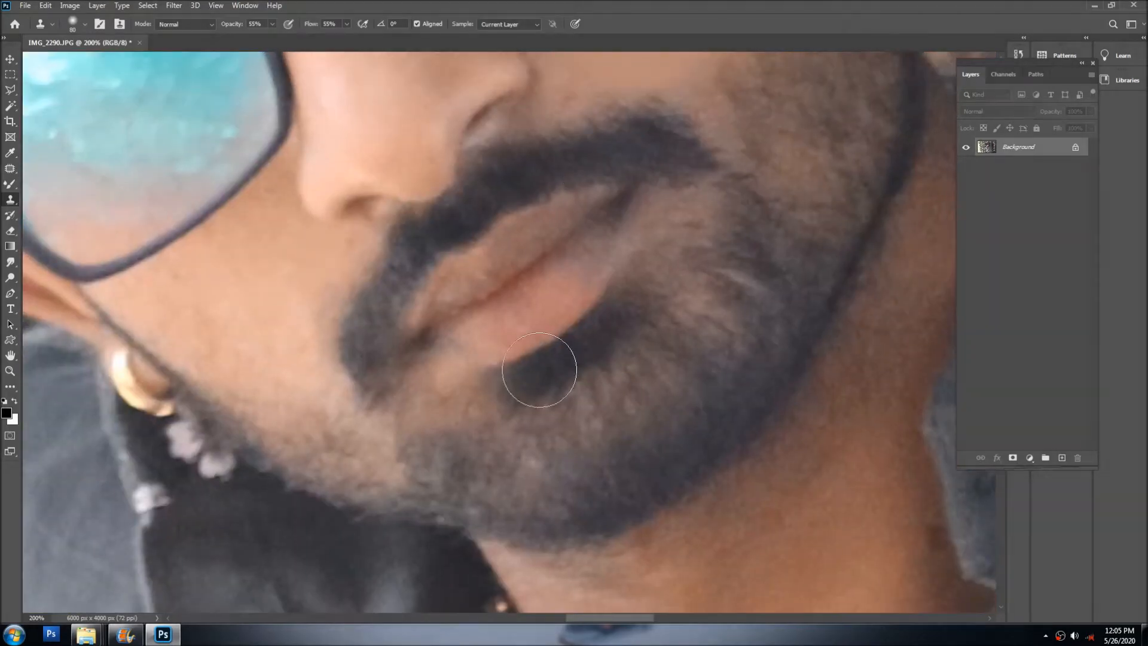
left_click(245, 283, "alt")
left_click(217, 300)
left_click_drag(217, 300, 174, 310)
left_click(226, 348, "alt")
left_click_drag(216, 366, 332, 443)
left_click(251, 358, "alt")
left_click(310, 421)
left_click(246, 340, "alt")
left_click_drag(269, 176, 382, 439)
- Examine the retouched face, the hair, the raised sleeve and the overall photo
scroll(385, 444, "down", 1)
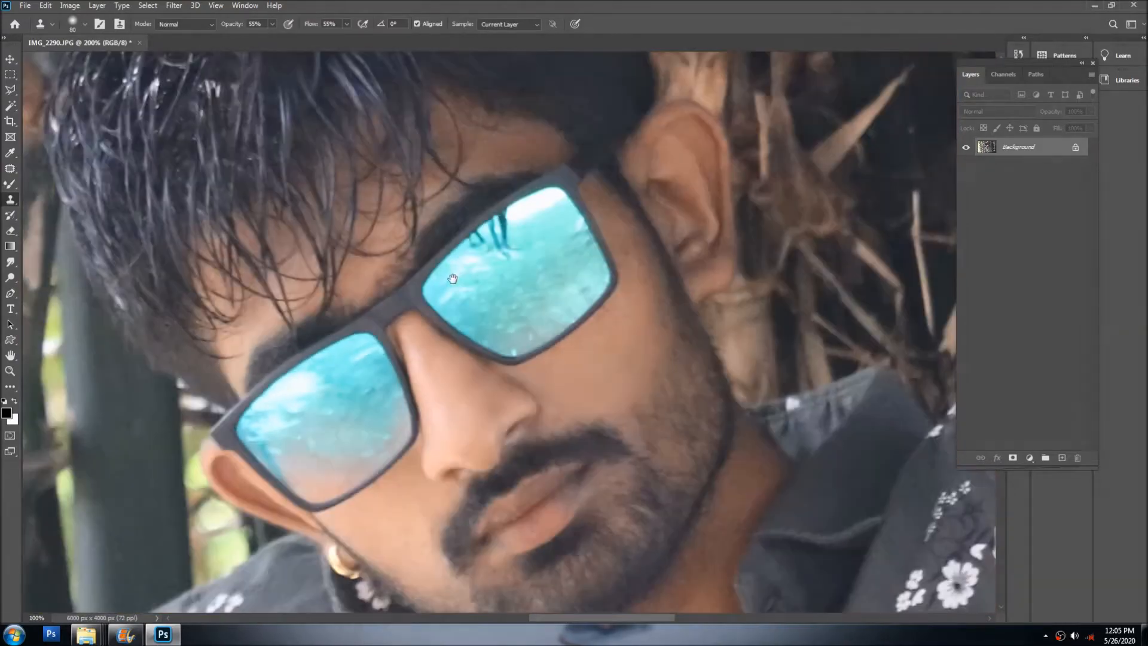
left_click_drag(675, 69, 543, 333)
scroll(543, 333, "down", 1)
key("v")
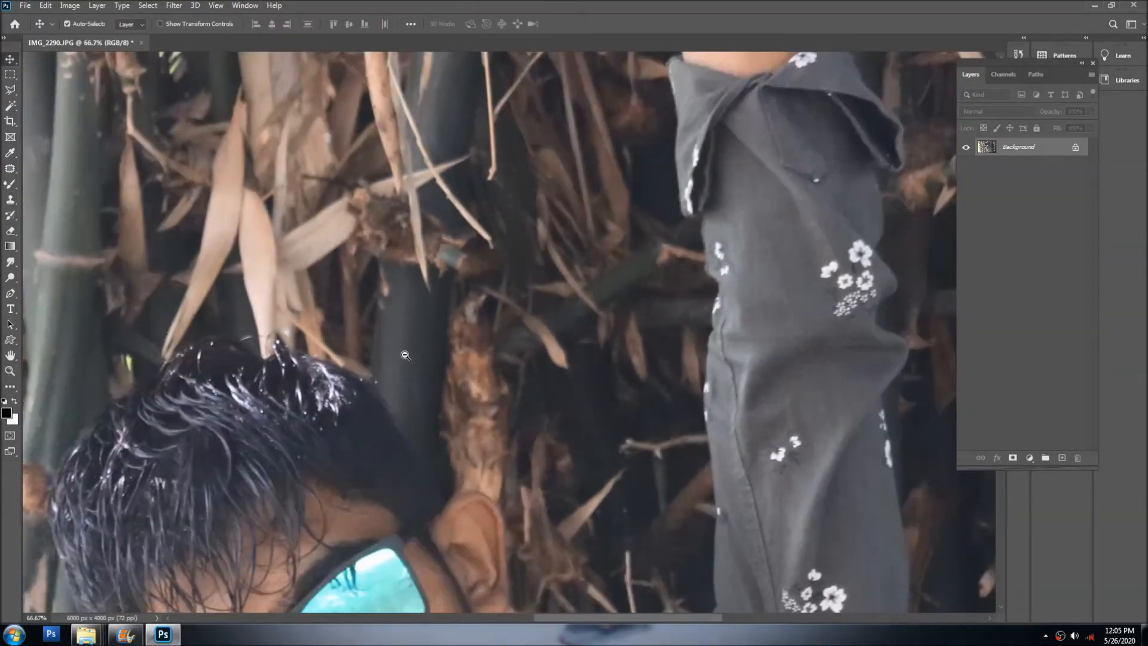
scroll(402, 353, "down", 1)
left_click_drag(403, 353, 386, 381)
scroll(358, 401, "down", 1)
left_click_drag(333, 416, 479, 222)
scroll(479, 221, "down", 3)
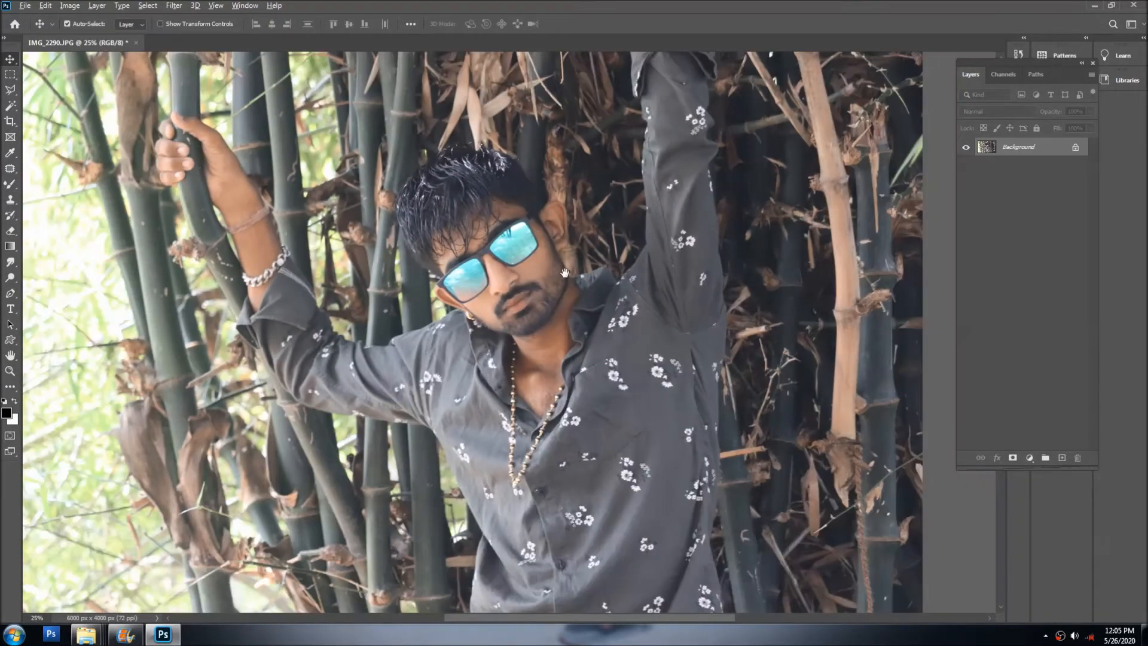
- Darken the shadows of the bamboo background using a 1500 px toning brush with range Shadows and 40% exposure
key("o")
key("bracketright")
key("bracketright")
key("bracketright")
key("bracketright")
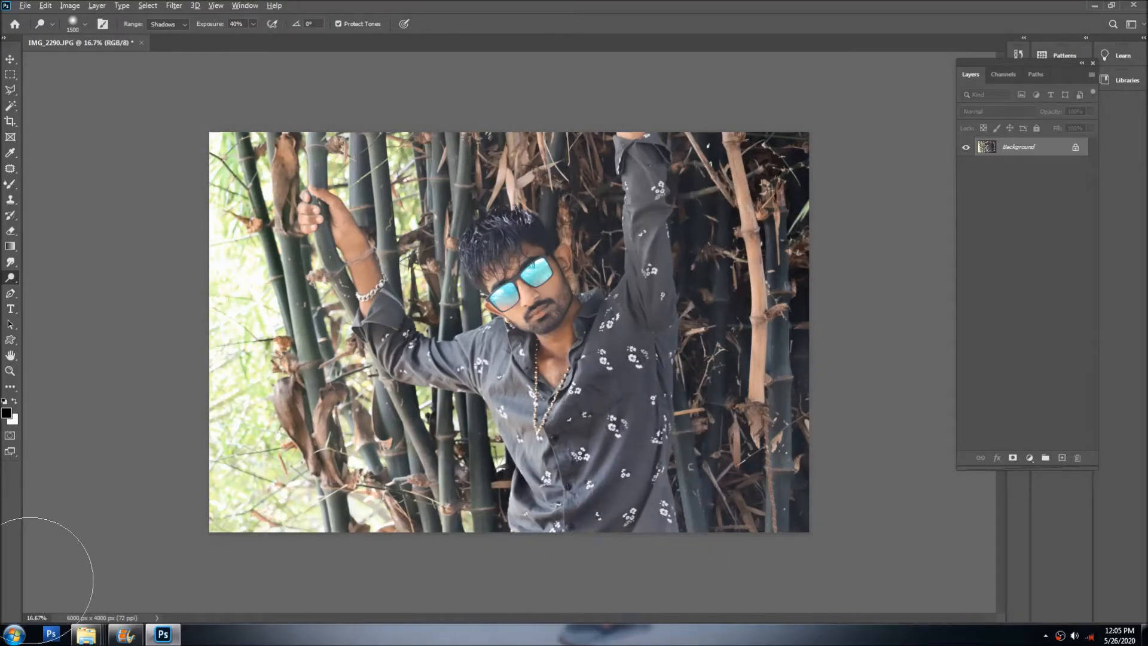
key("v")
key("alt+v")
left_click(761, 246)
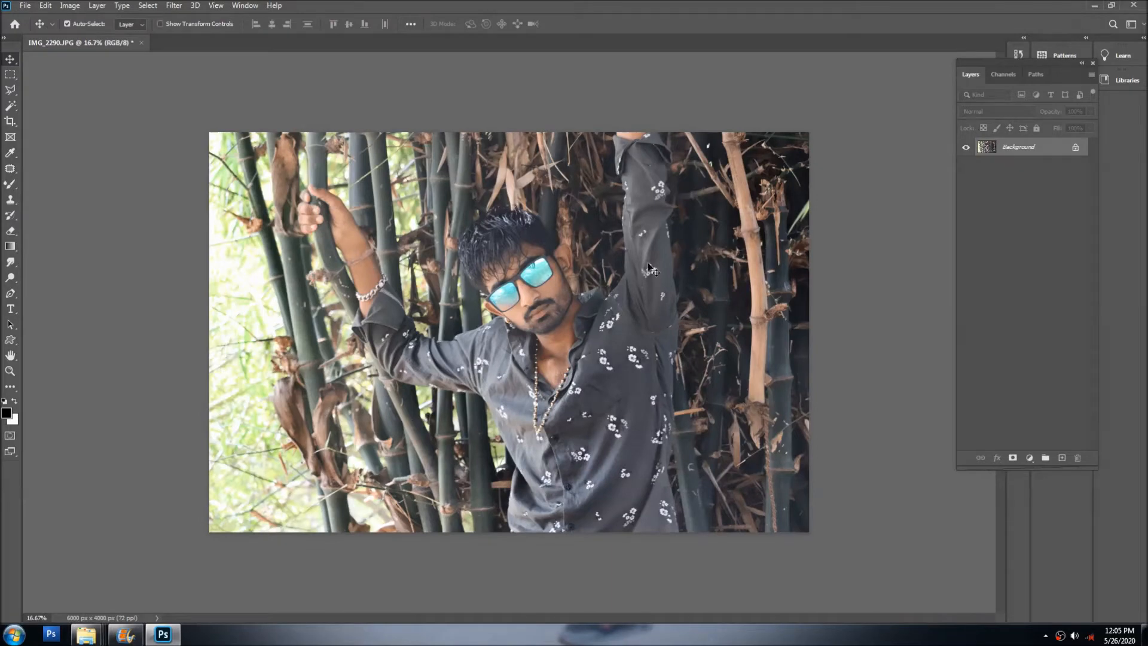
left_click(638, 269, "ctrl")
key("ctrl+j")
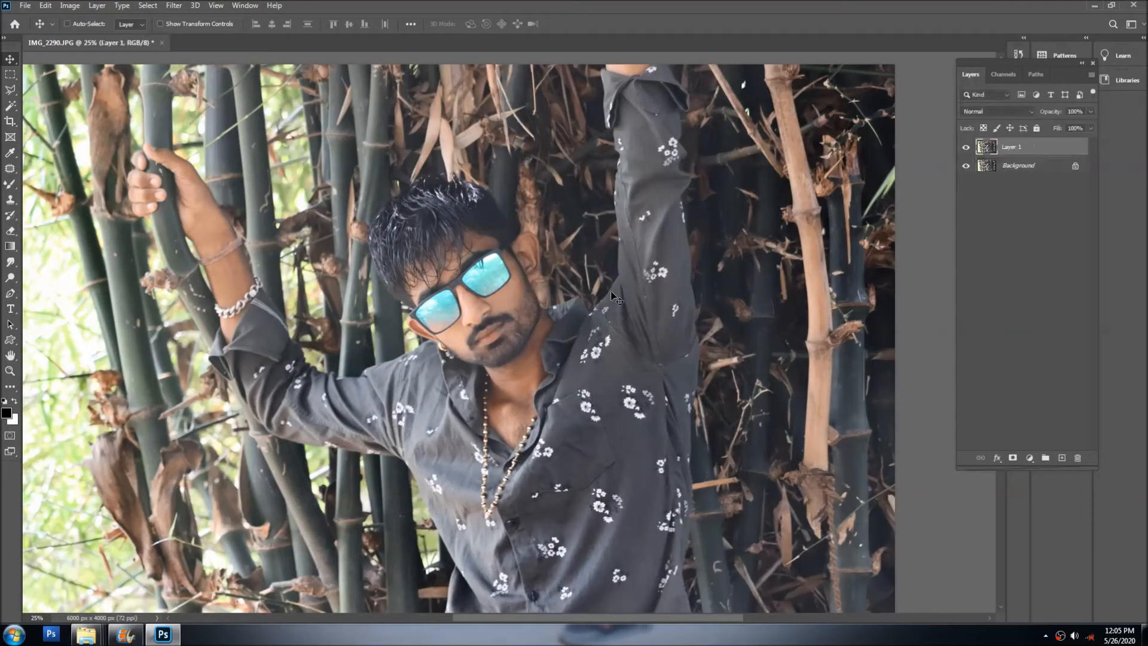
key("ctrl+l")
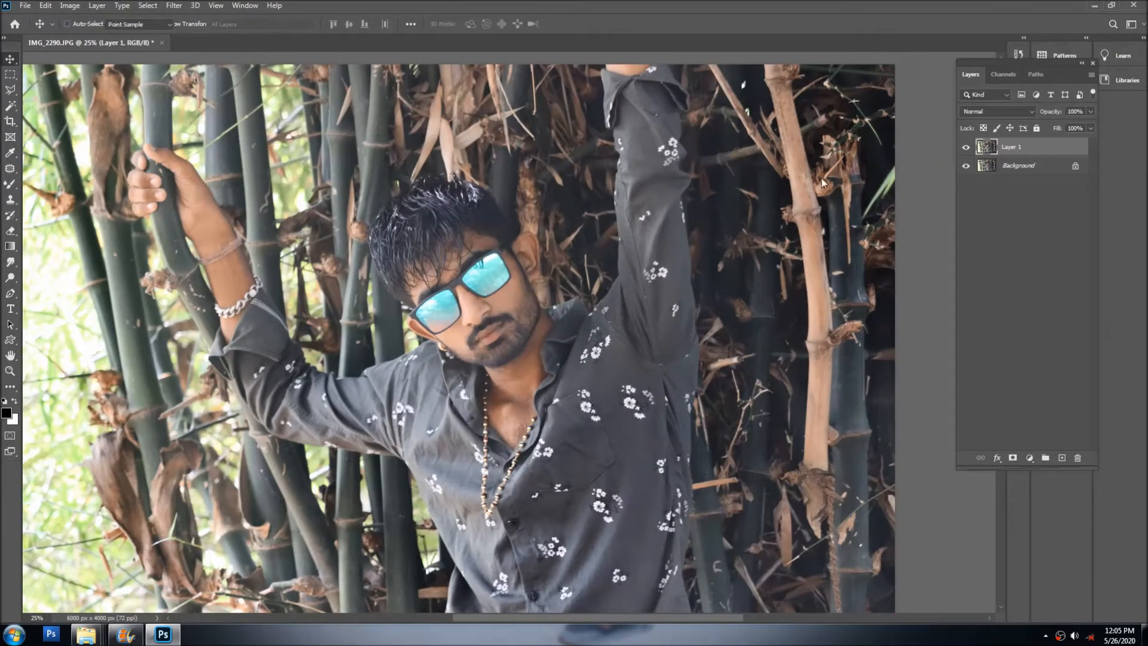
left_click(911, 223)
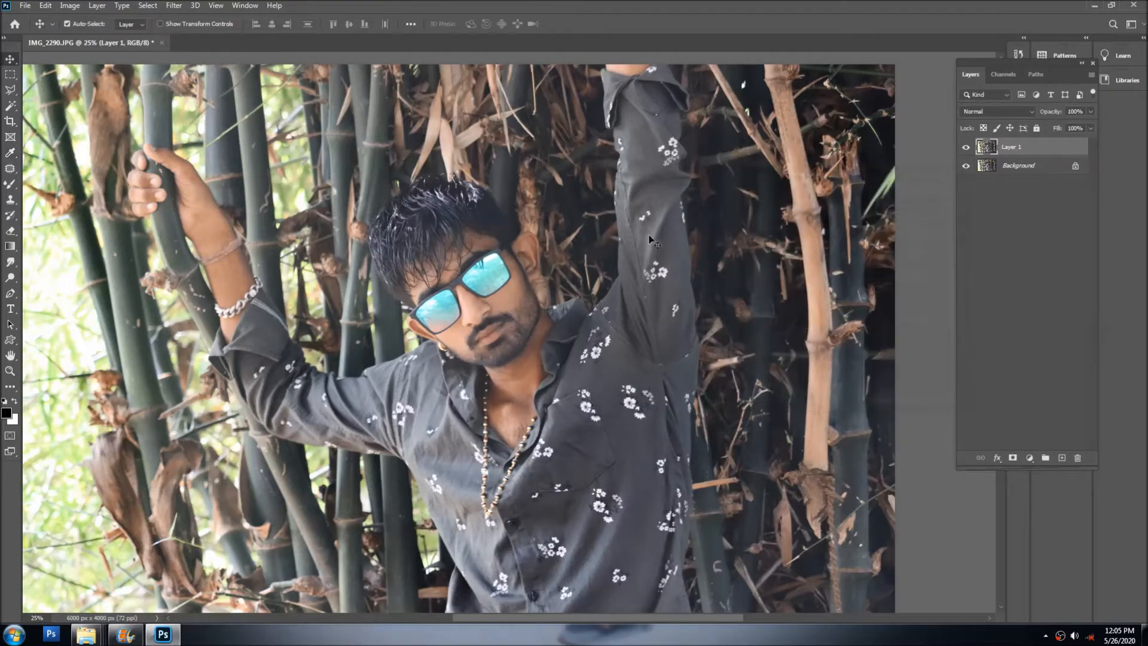
key("ctrl+z")
- Apply a Levels adjustment to the Background layer, lowering the white input point and raising the black input point
key("ctrl+l")
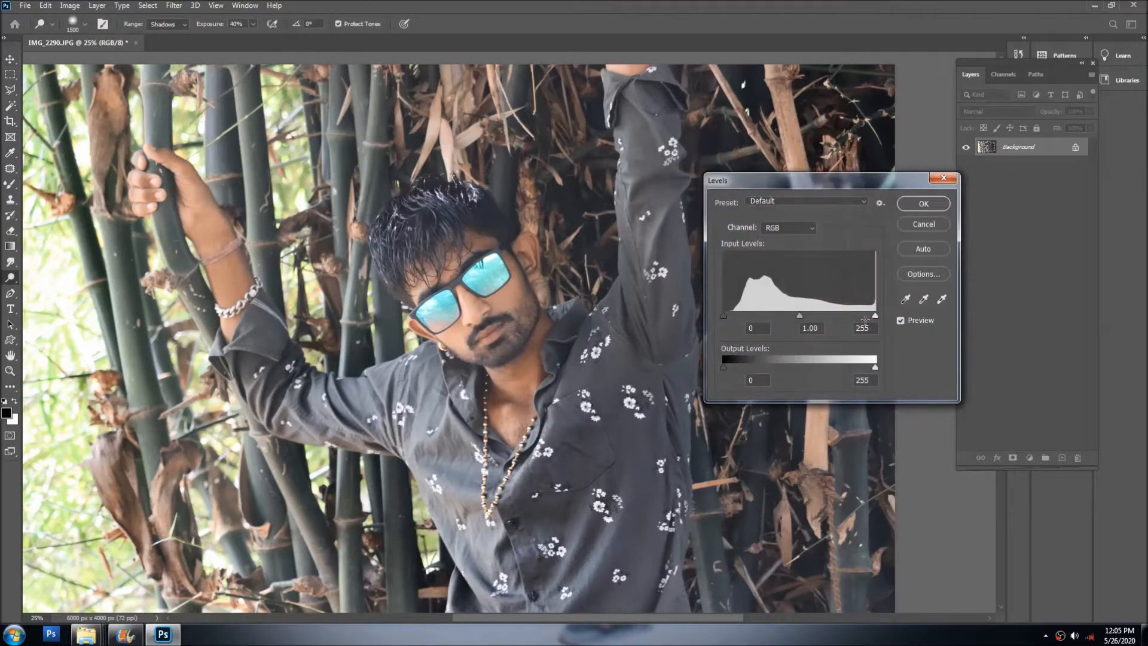
left_click_drag(874, 315, 864, 315)
left_click_drag(724, 315, 867, 317)
key("Return")
key("v")
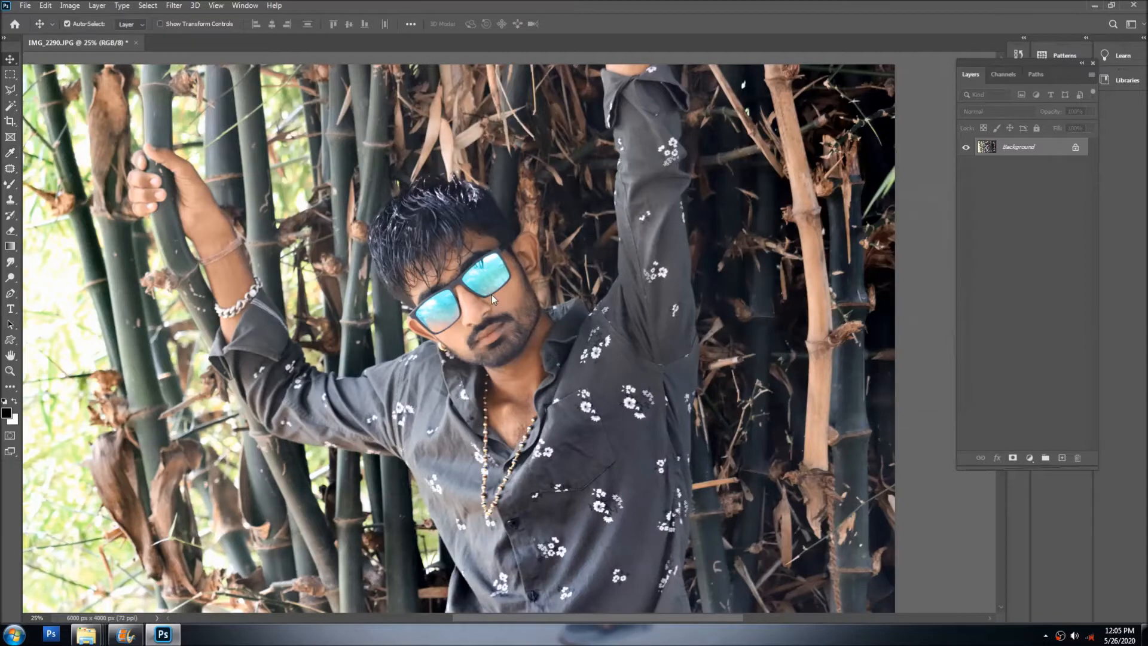
- Deepen the shadows among the brightly lit bamboo and leaves behind the bent arm at 40% exposure
key("ctrl+minus")
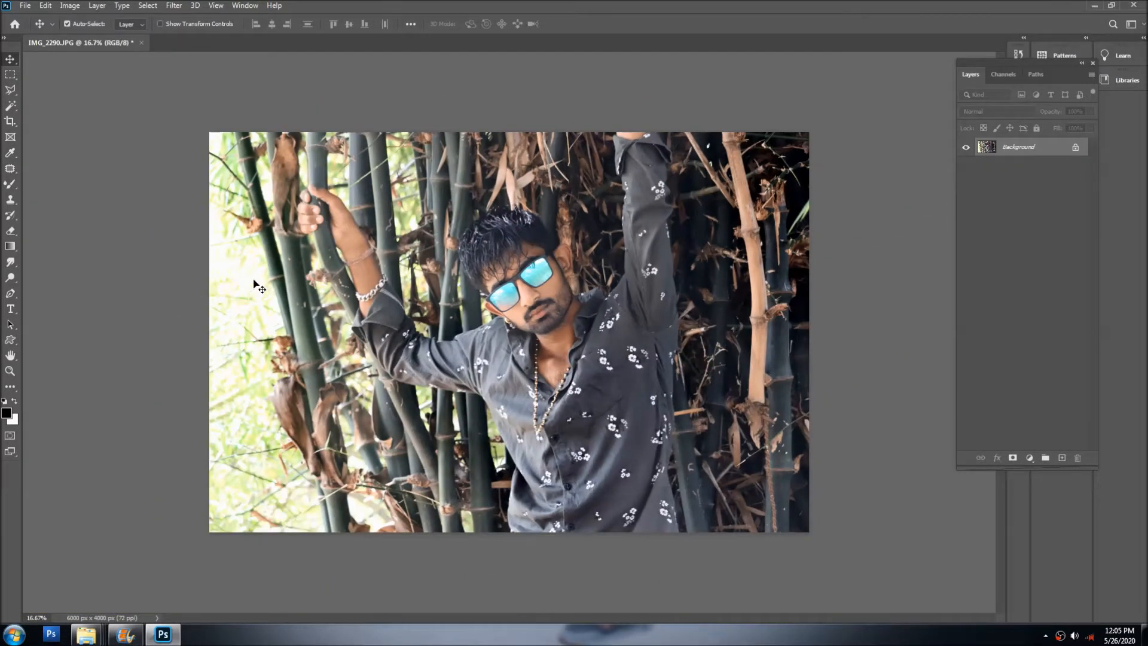
key("o")
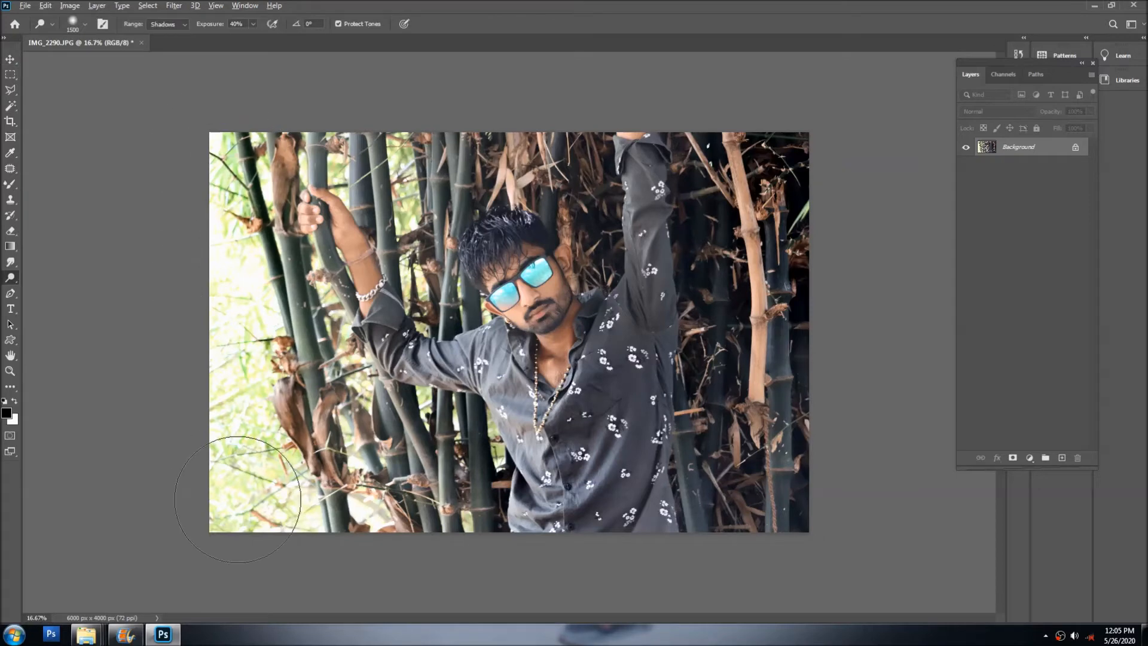
key("v")
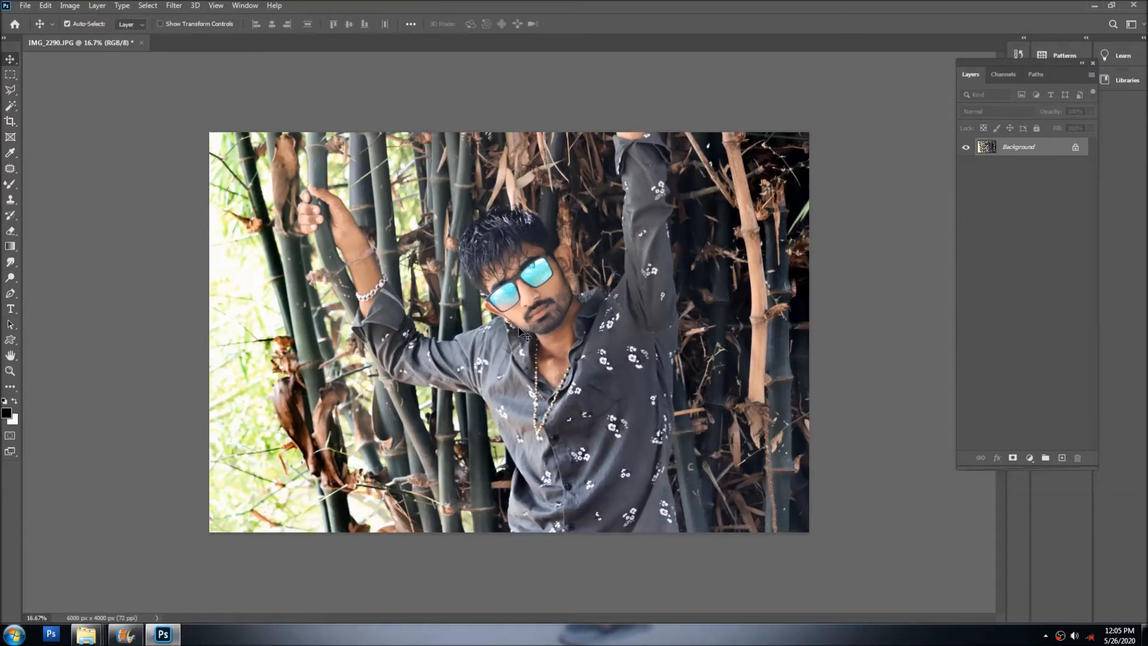
- Duplicate the Background layer and open the Camera Raw filter on the copy
key("ctrl+j")
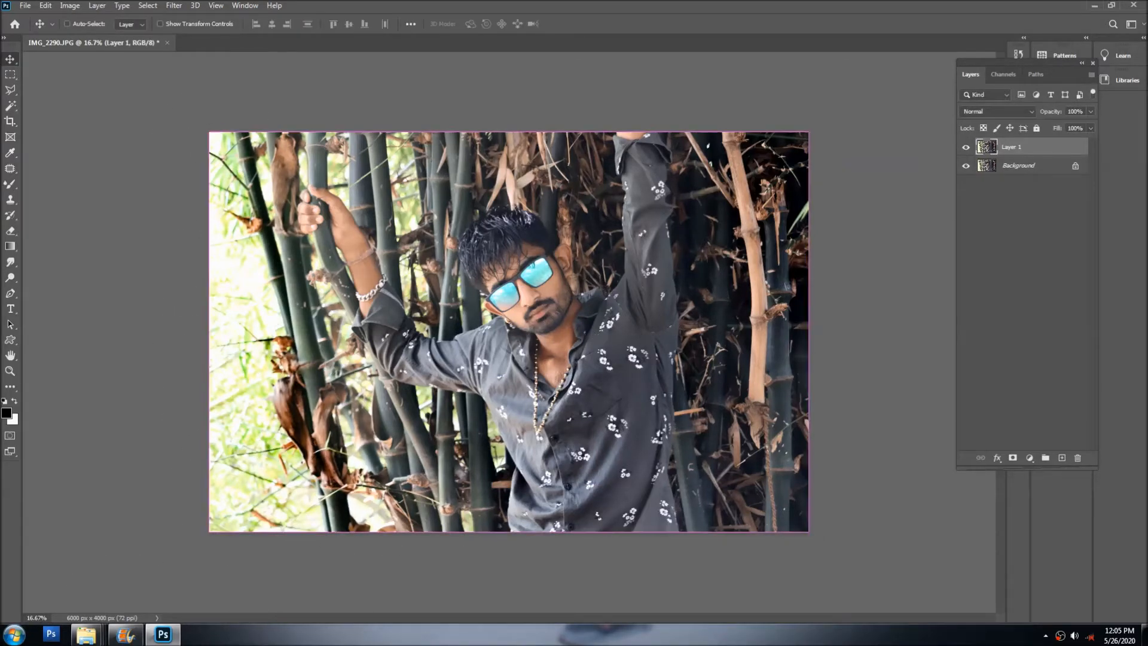
left_click(174, 5)
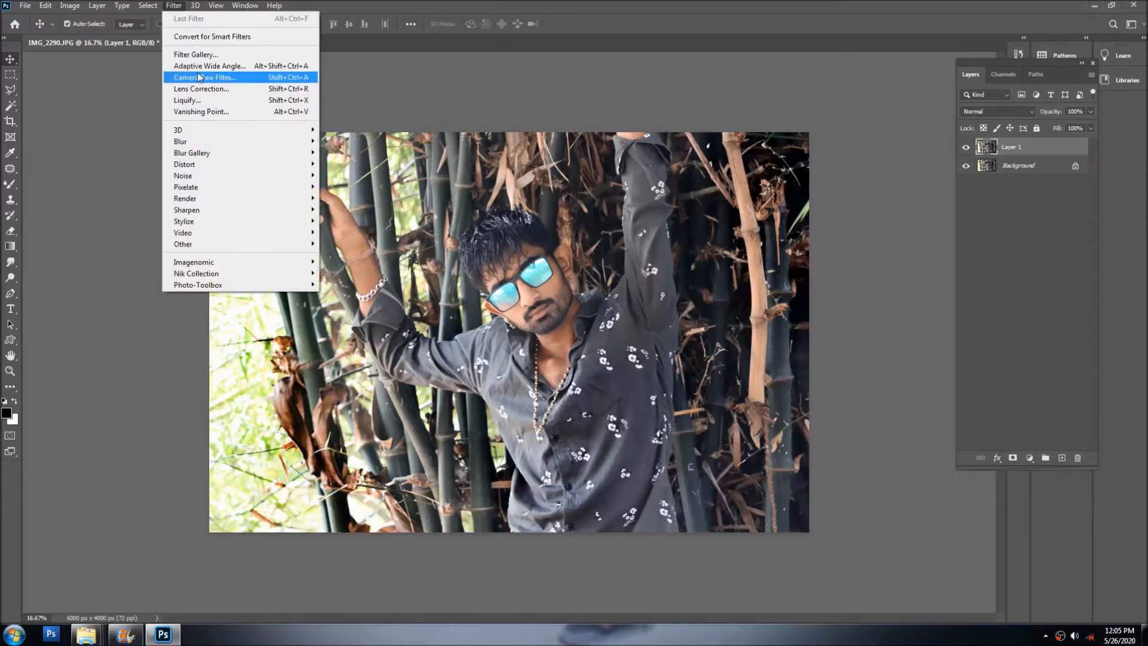
left_click(204, 89)
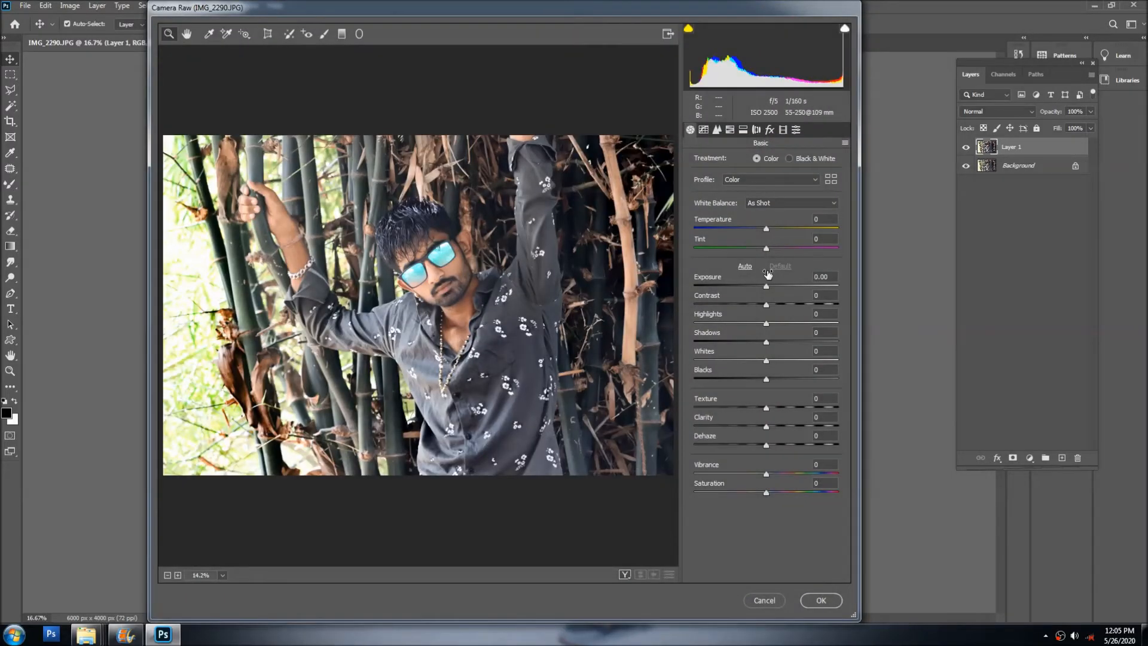
- Set Vibrance to +61 and Saturation to +63, keeping Tint at 0
left_click_drag(763, 249, 755, 249)
double_click(754, 249)
left_click_drag(766, 474, 792, 493)
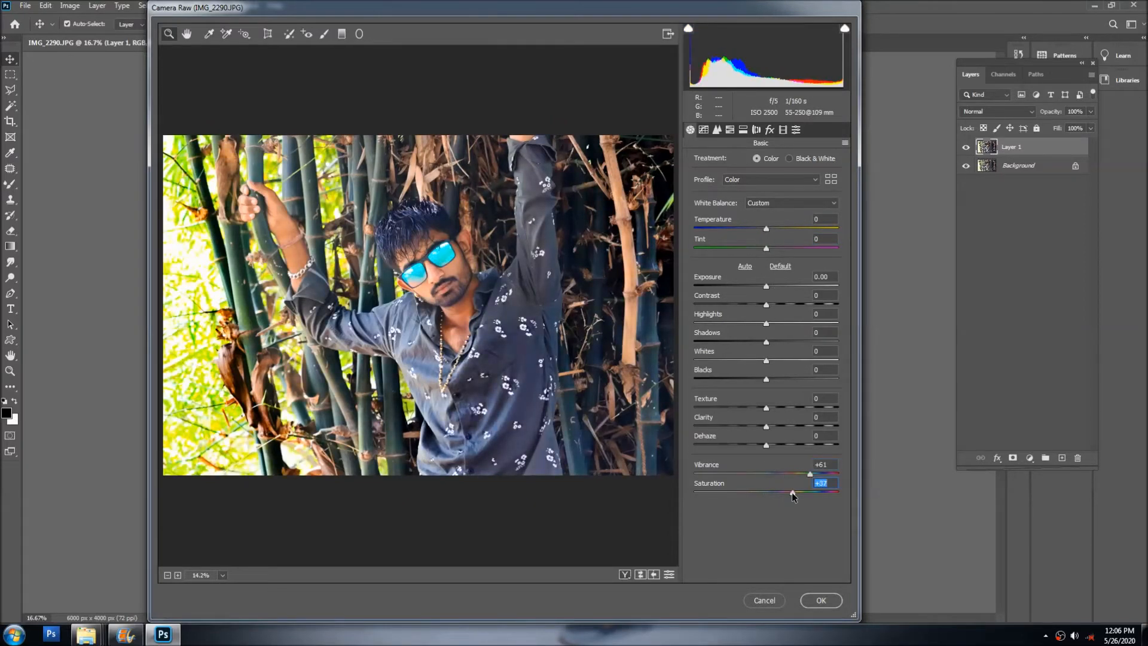
left_click(811, 492)
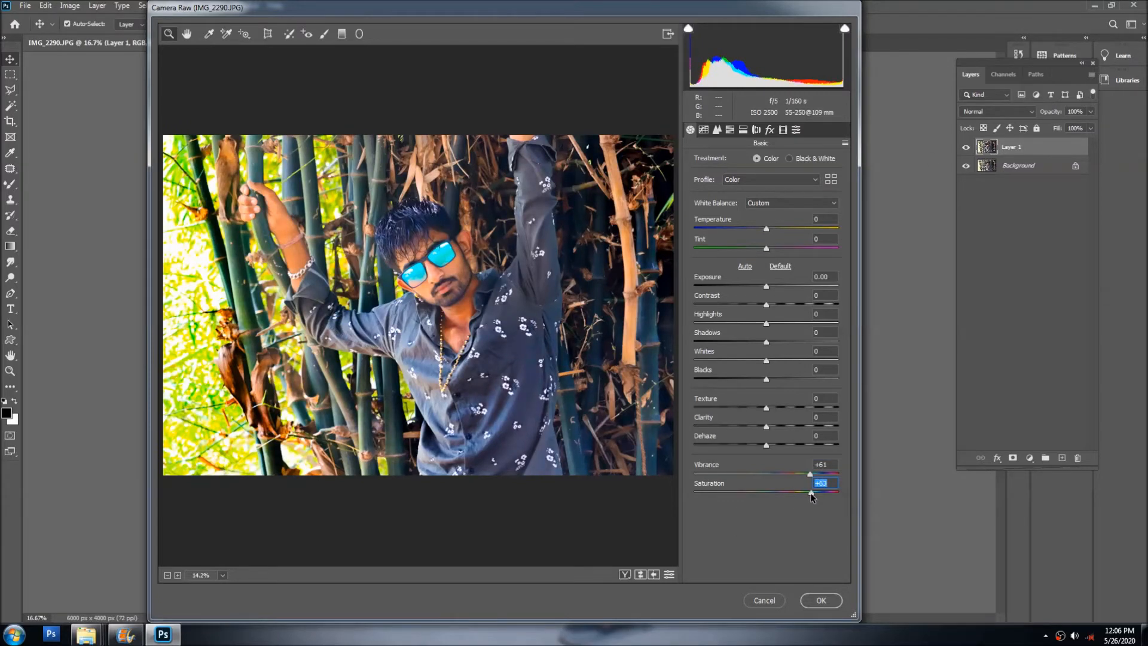
- Raise Clarity and Texture to +100 each, with Dehaze at 0
double_click(788, 443)
left_click(797, 426)
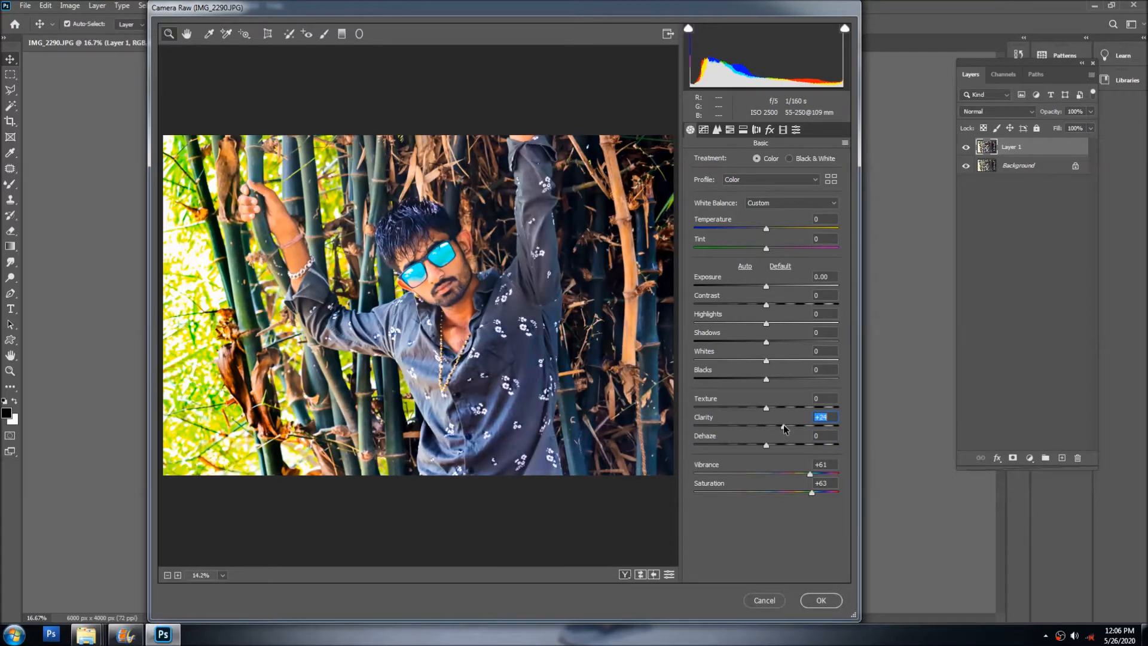
left_click(823, 425)
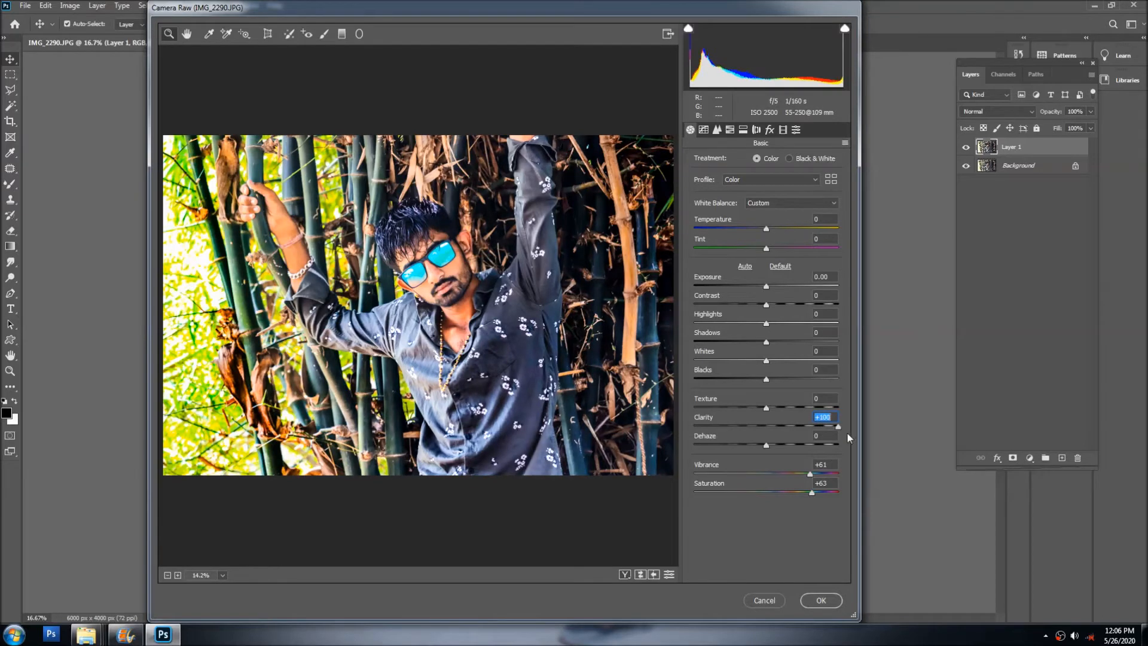
left_click_drag(766, 407, 819, 407)
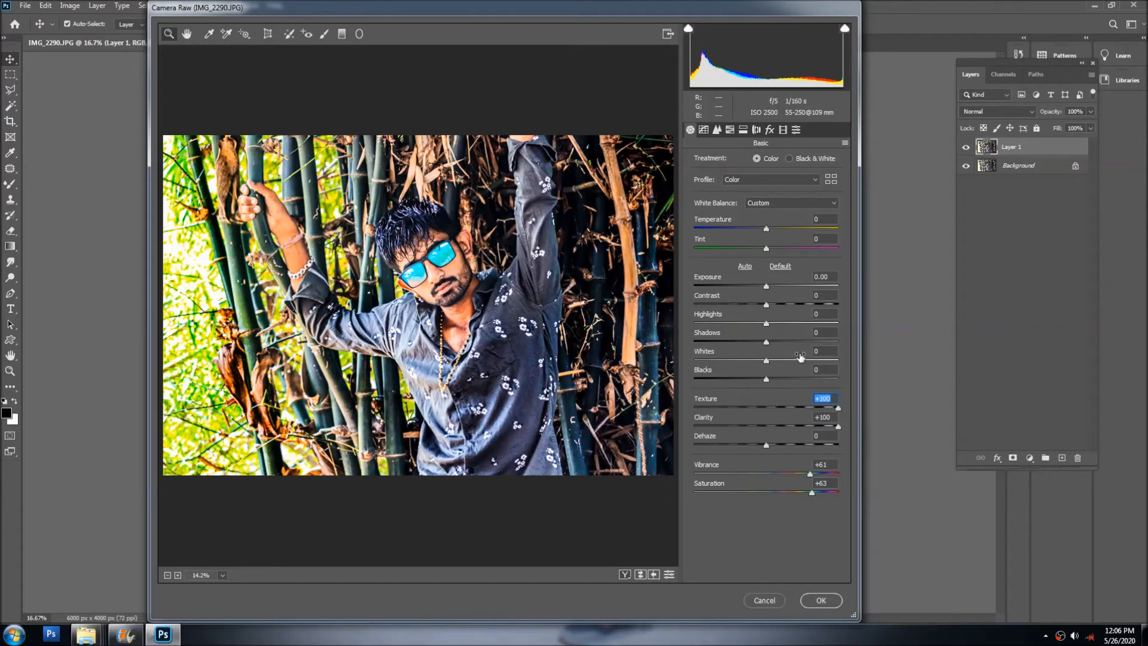
- Lower Whites to -100 and keep Blacks at 0
left_click_drag(766, 378, 735, 379)
double_click(736, 379)
left_click_drag(765, 359, 689, 374)
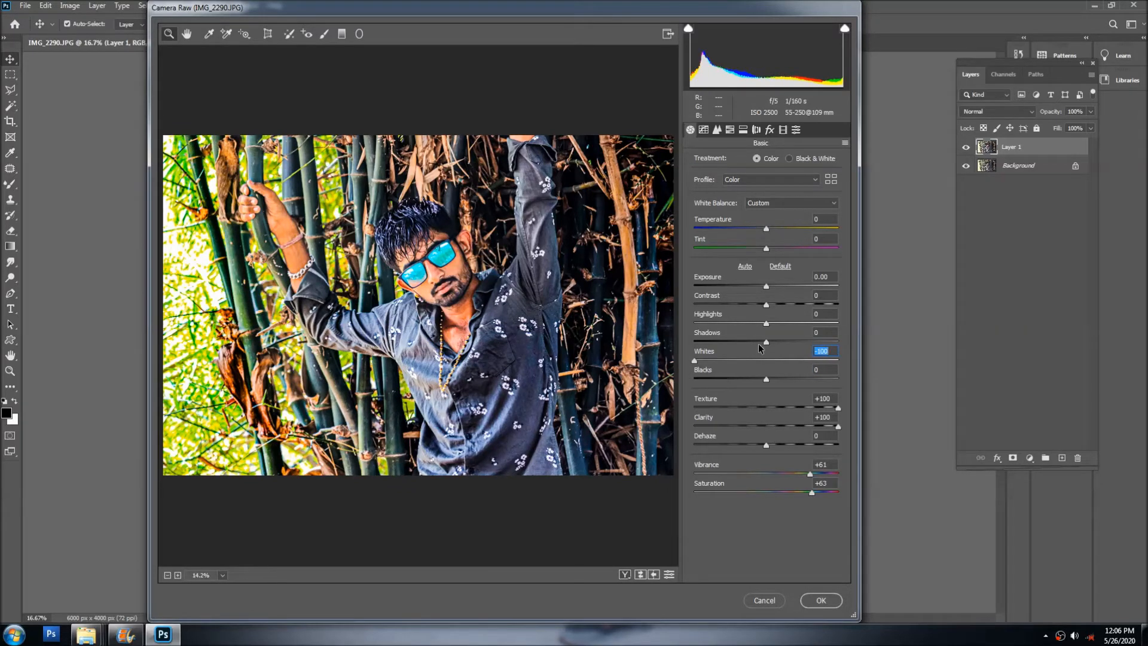
- Set Shadows to -29, Highlights to -18 and Contrast to +21, with Exposure at 0
left_click_drag(766, 344, 797, 314)
type("0")
left_click(755, 305)
left_click_drag(756, 304, 791, 289)
type("0")
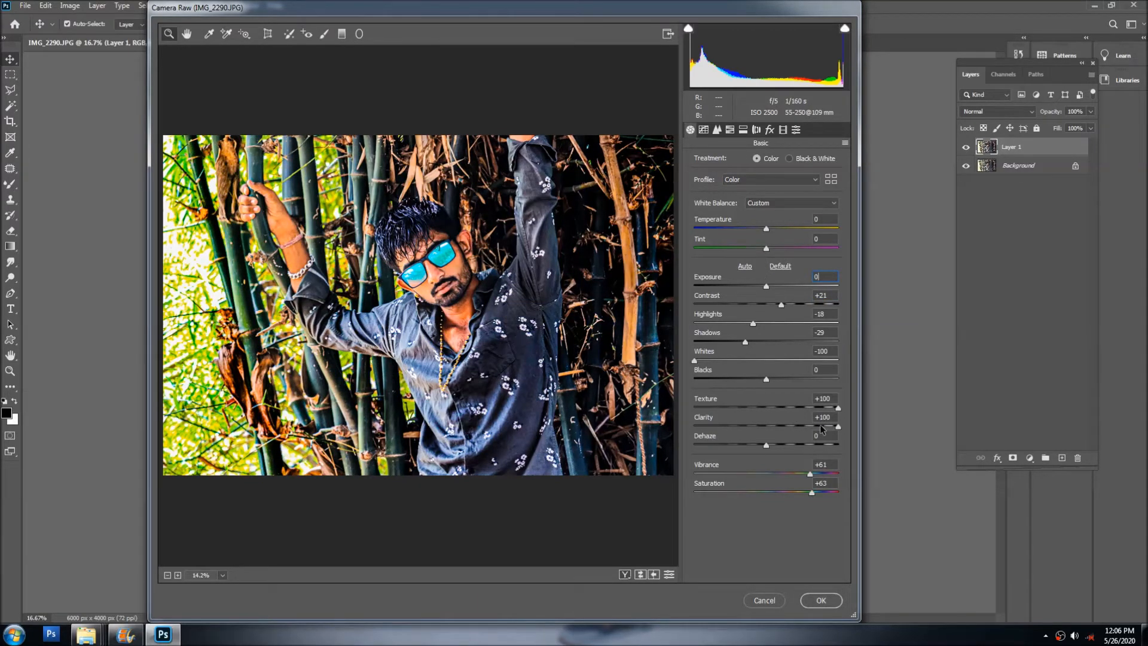
- Raise Vibrance to +93 and keep Dehaze at 0
left_click_drag(766, 446, 833, 476)
type("0")
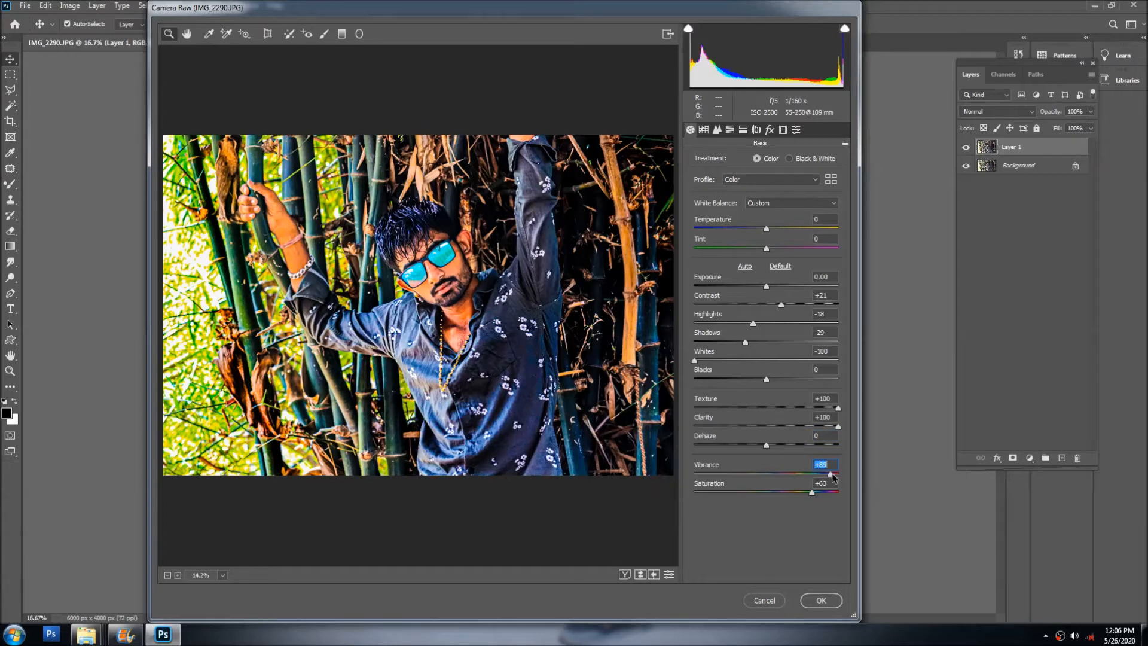
type("0")
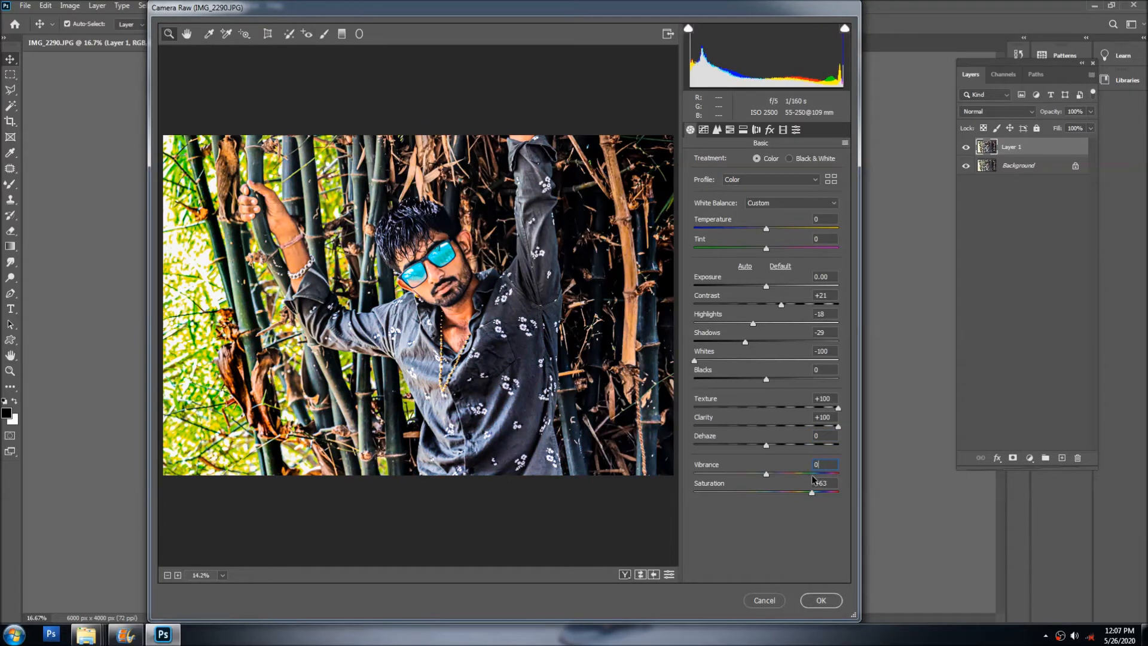
left_click(832, 474)
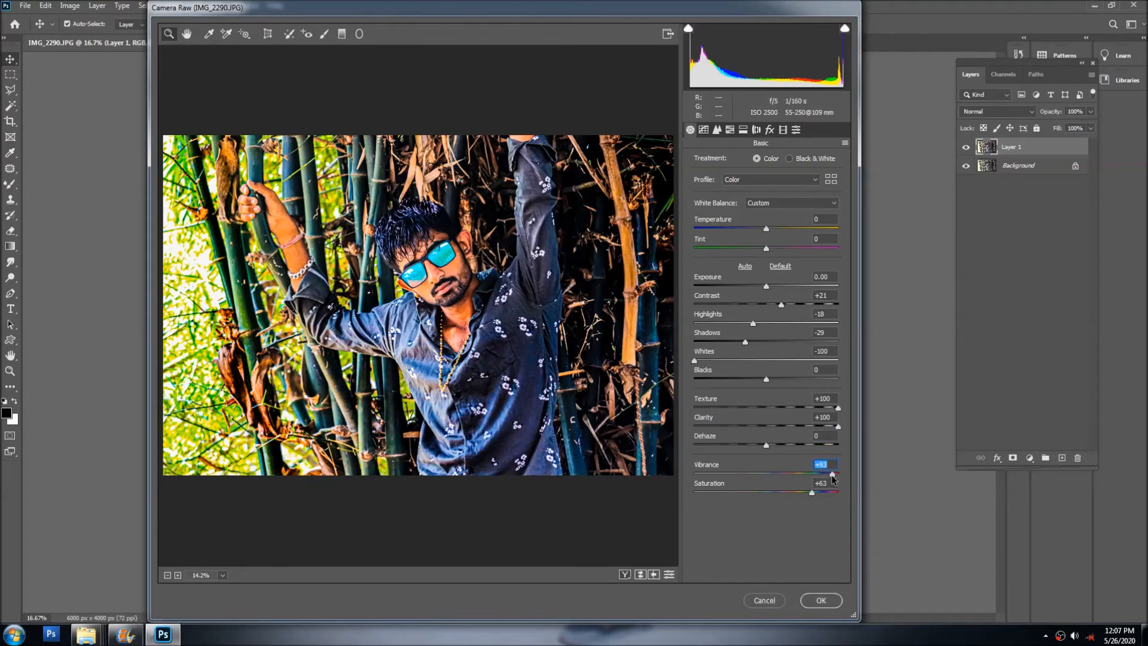
- Fine-tune the Saturation slightly upward and apply the Camera Raw filter to Layer 1
left_click(820, 494)
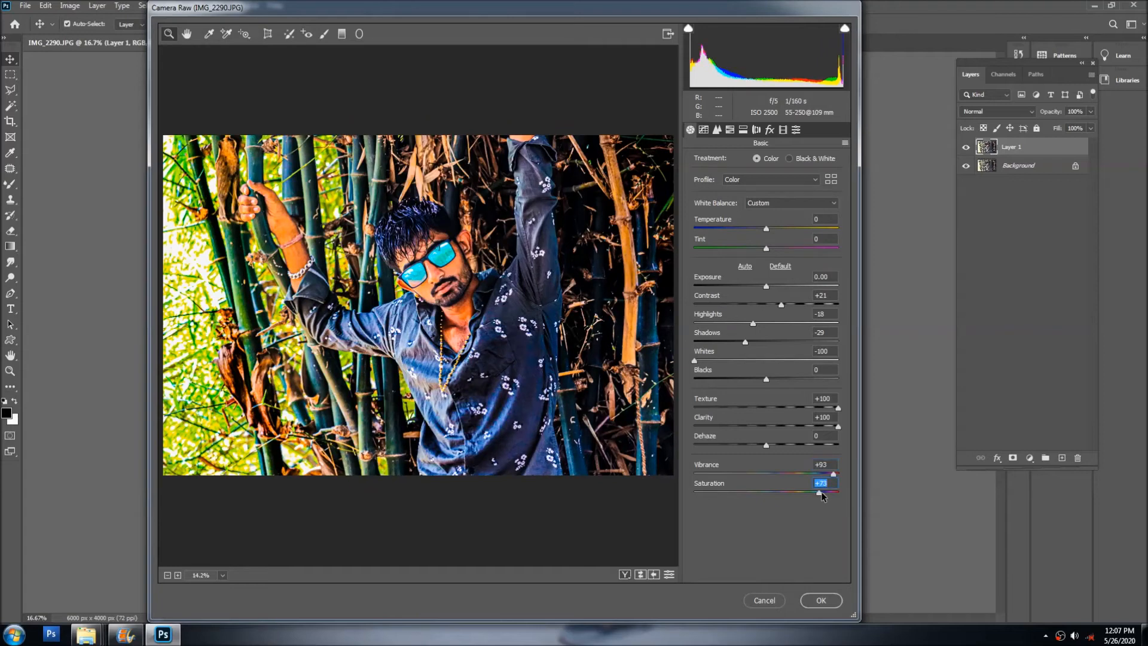
left_click_drag(821, 494, 814, 495)
left_click(833, 600)
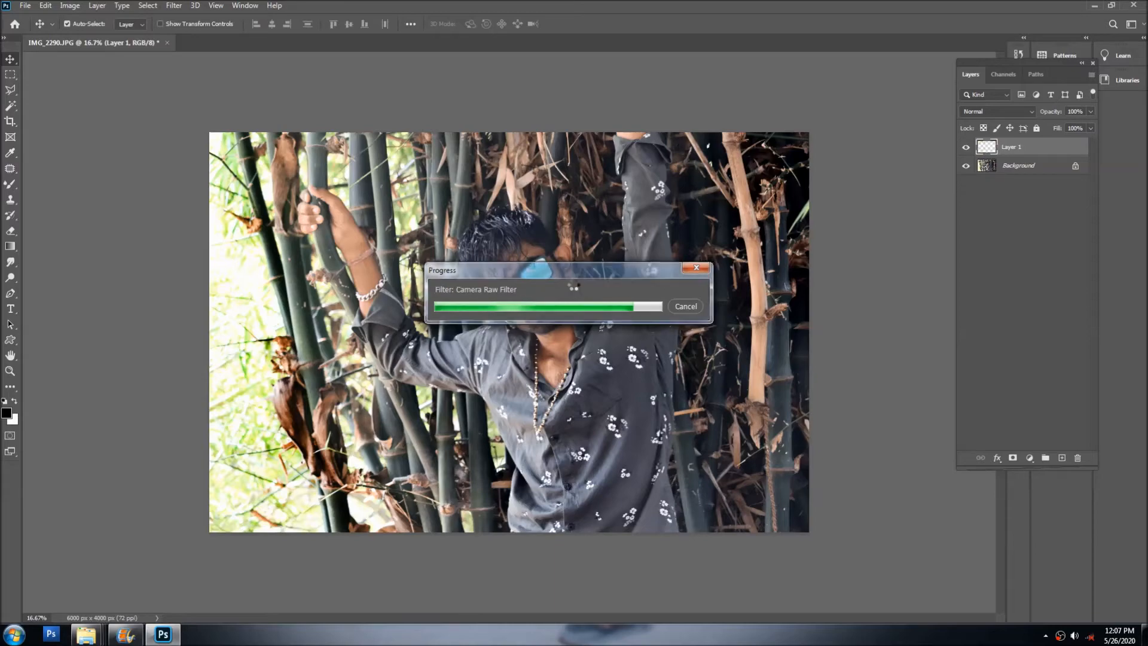
- Erase Layer 1 over the man's face, neck and raised hand and forearm with a soft 400 px eraser
left_click(547, 284)
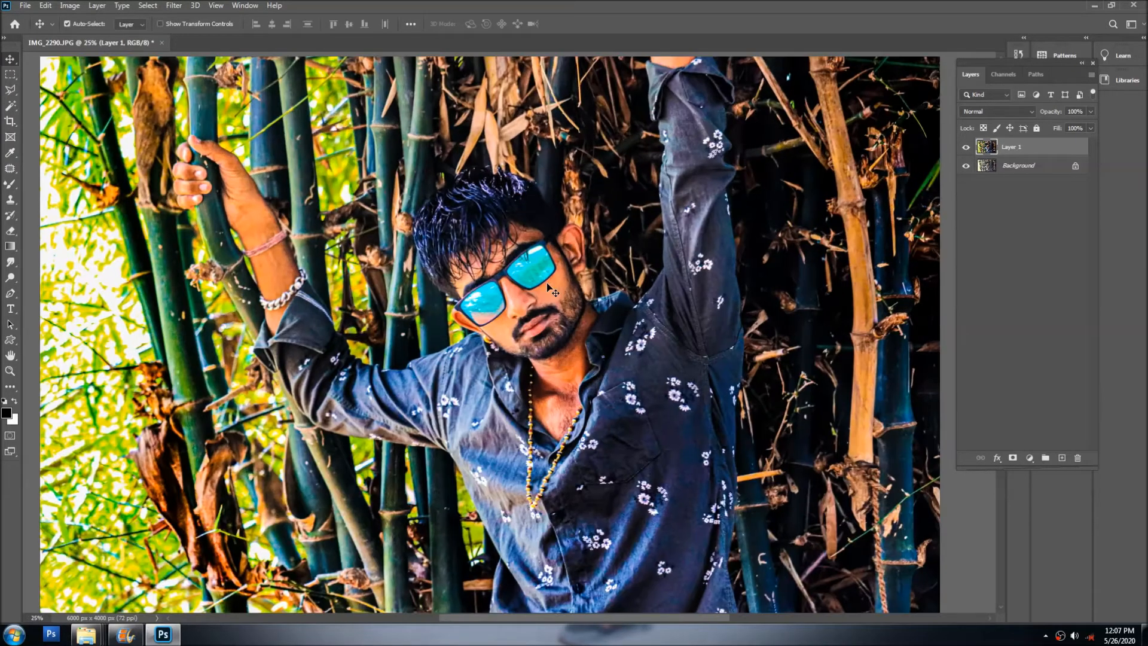
key("e")
key("ctrl+plus")
mouse_move(456, 267)
left_mouse_down()
mouse_move(532, 299)
mouse_move(535, 347)
mouse_move(568, 227)
mouse_move(581, 238)
mouse_move(583, 358)
mouse_move(547, 481)
mouse_move(449, 303)
mouse_move(503, 373)
mouse_move(133, 168)
mouse_move(78, 180)
mouse_move(96, 98)
mouse_move(146, 179)
left_mouse_up()
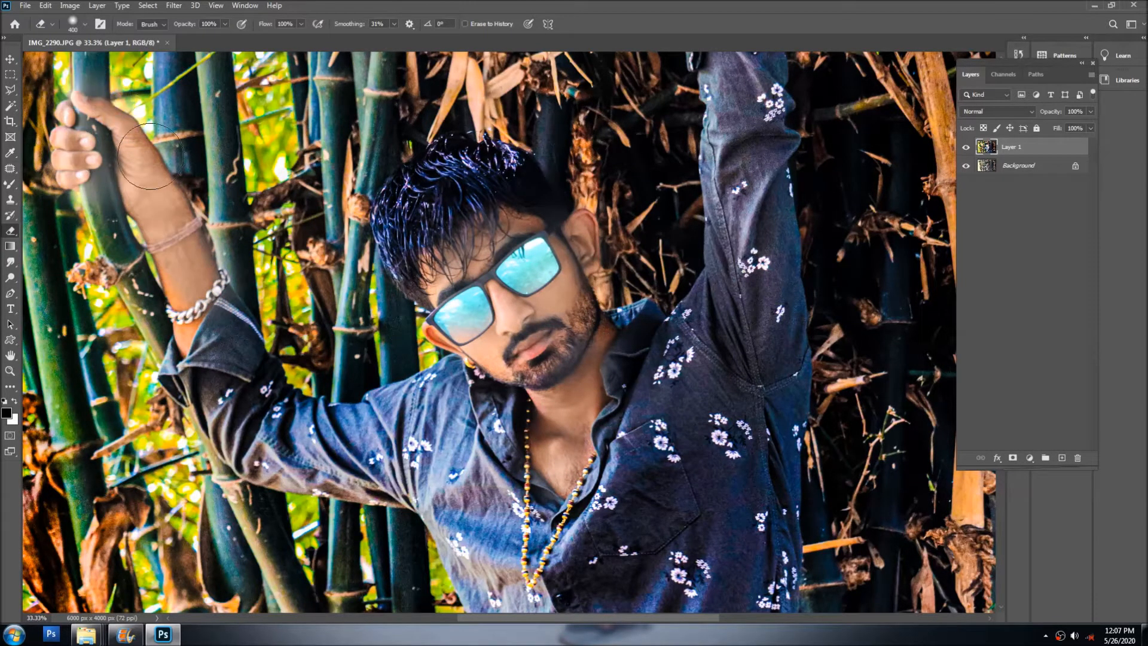
left_click(262, 251, "alt")
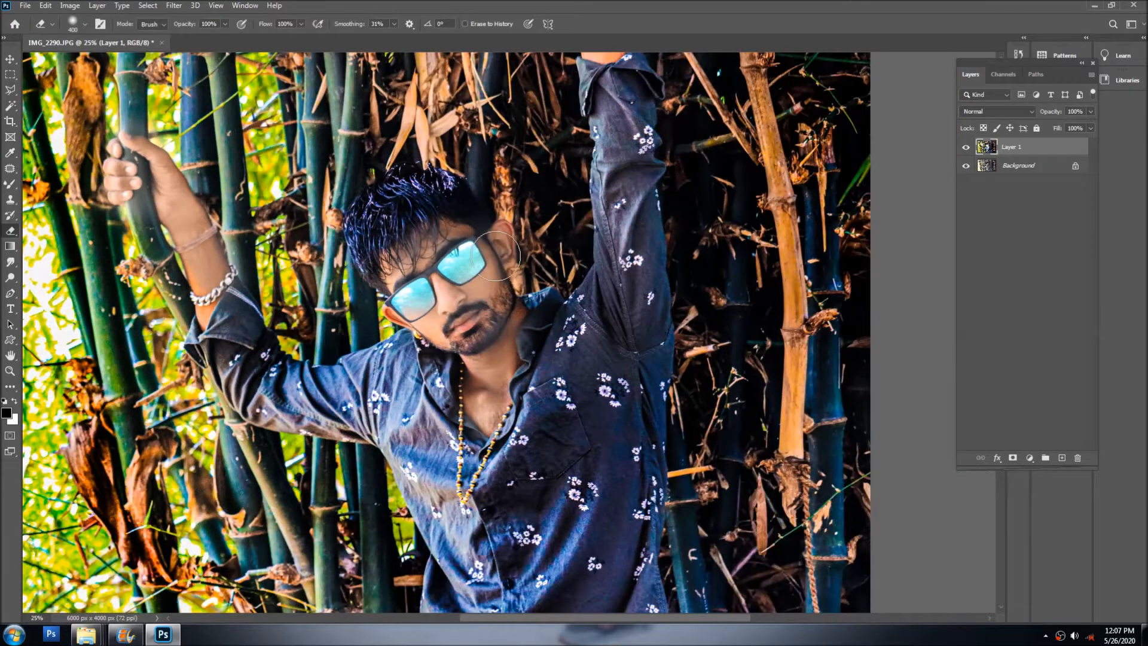
left_click(550, 165, "alt")
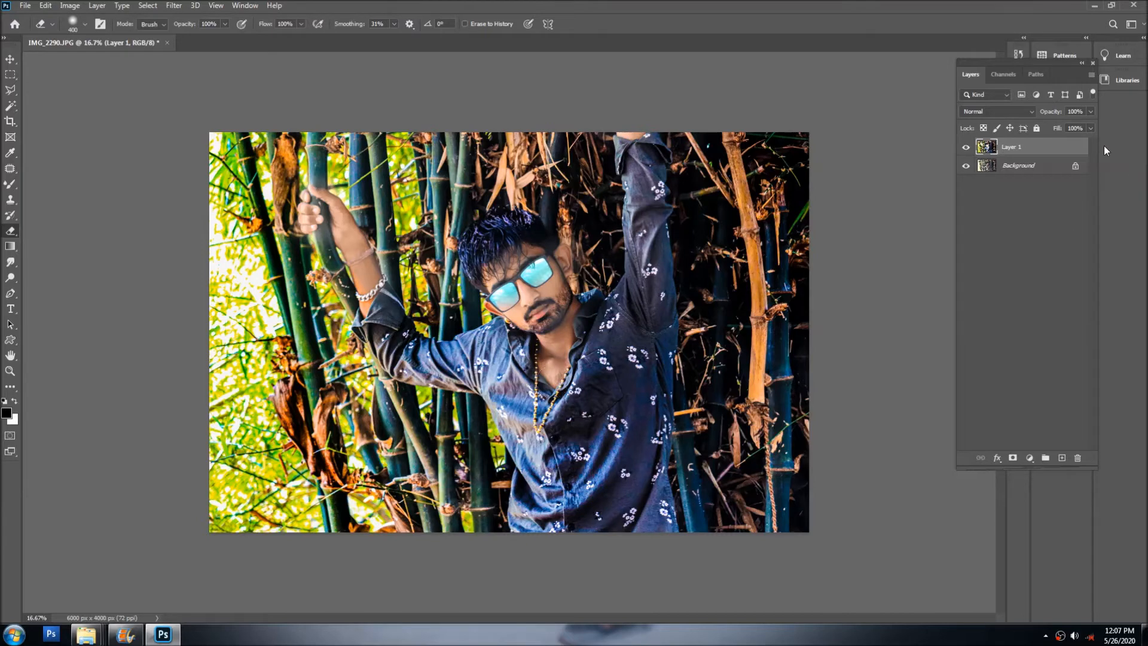
- Apply Levels to the Background layer with a black input of 18 and the white input pulled in moderately
left_click(1026, 166)
key("ctrl+l")
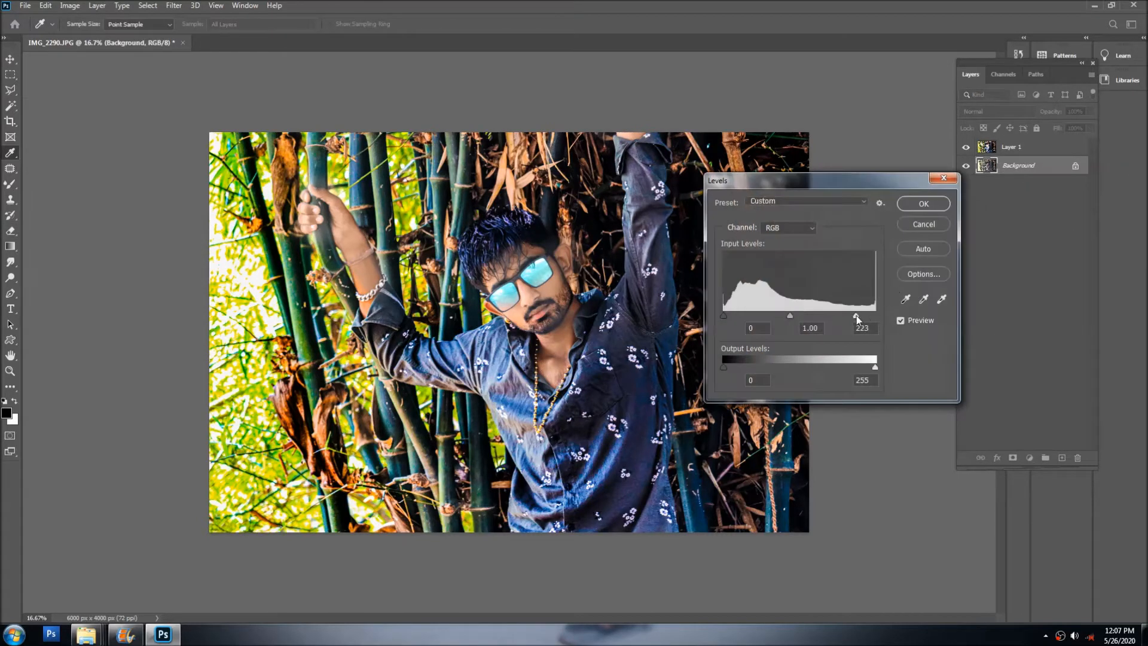
left_click_drag(723, 315, 734, 316)
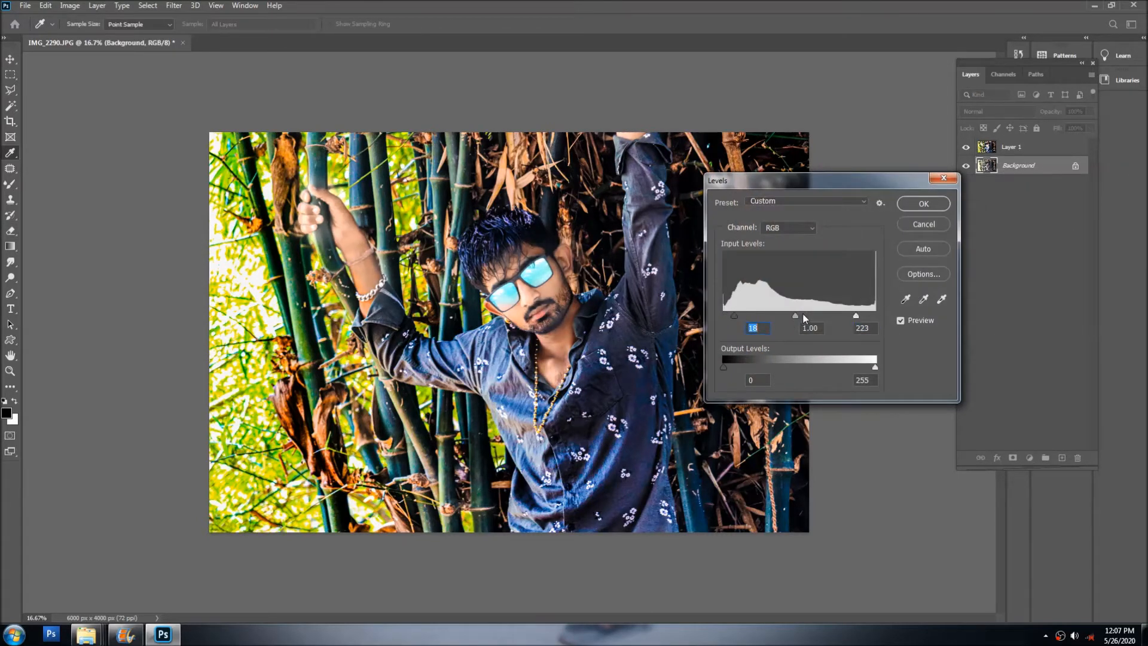
mouse_move(856, 317)
left_mouse_down()
mouse_move(793, 315)
mouse_move(861, 316)
left_mouse_up()
key("Return")
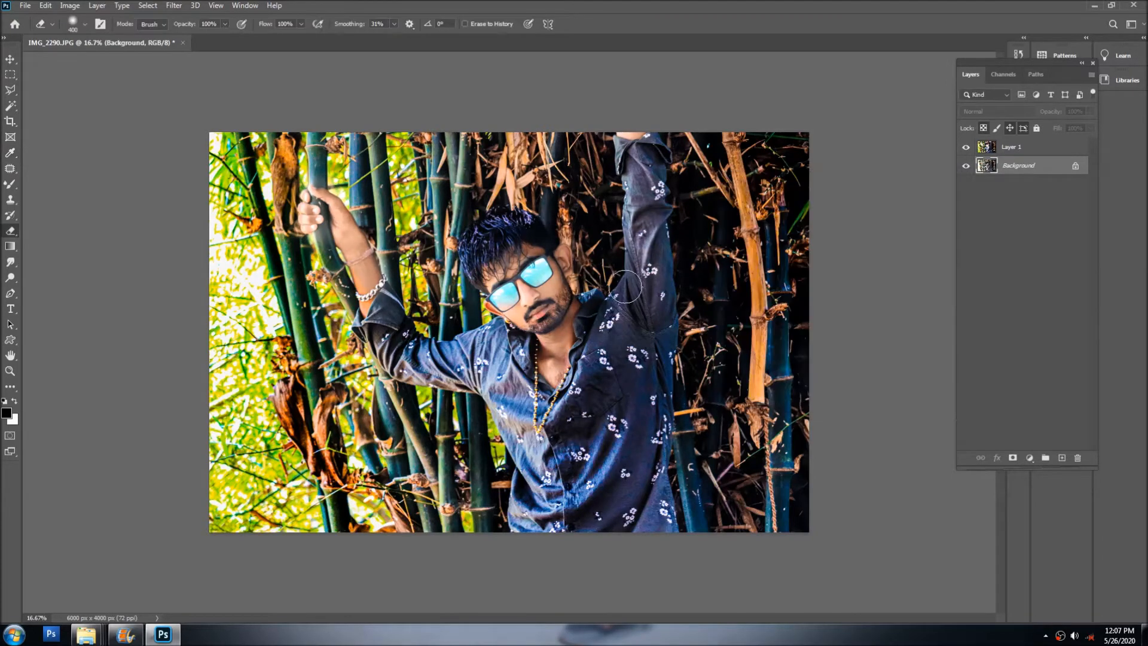
- Shift the Background layer's midtones to +22 toward red and slightly toward yellow with Color Balance
key("ctrl+b")
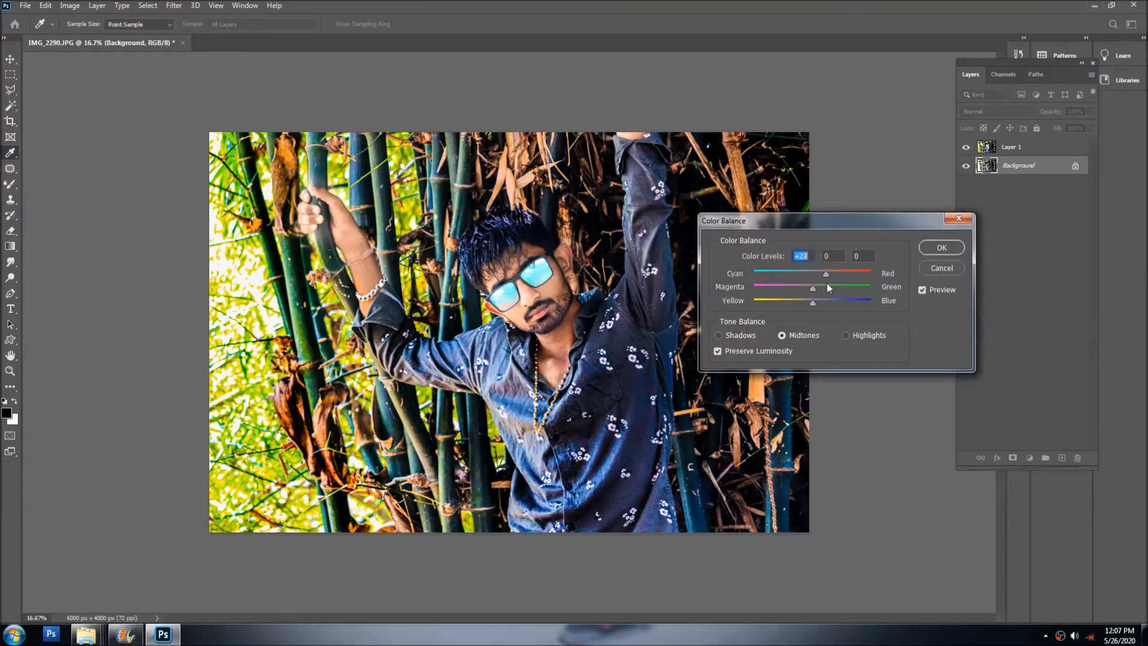
left_click(803, 300)
key("Return")
- Erase Layer 1 over the man's hair to take out the blue tint
key("v")
scroll(572, 264, "up", 1)
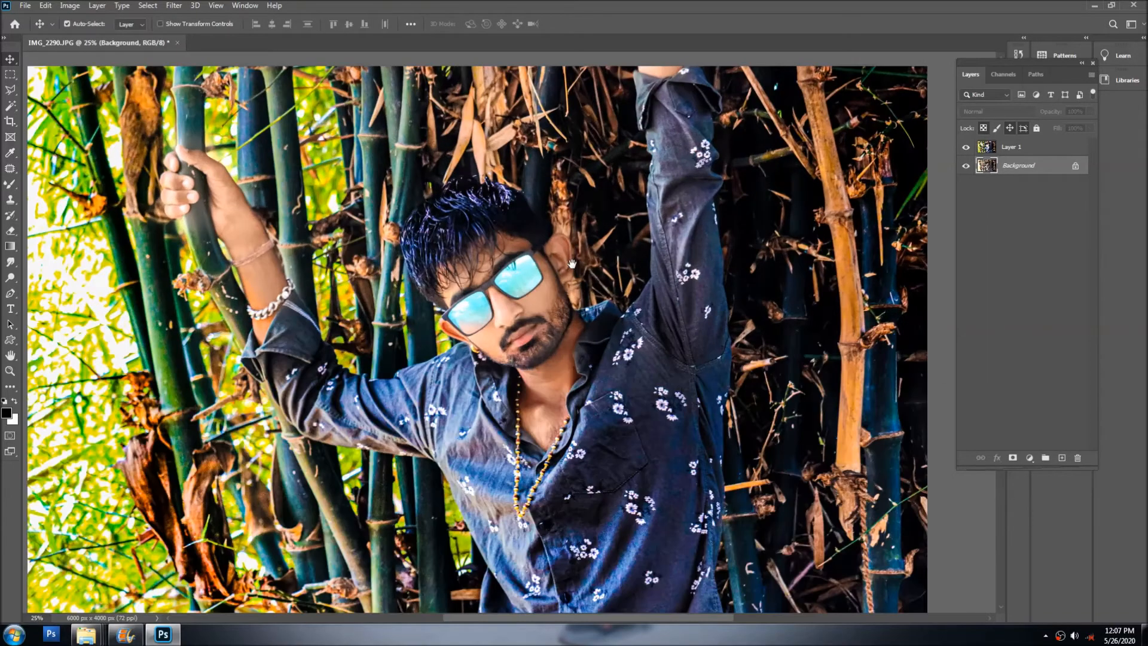
key("e")
left_click(1010, 146)
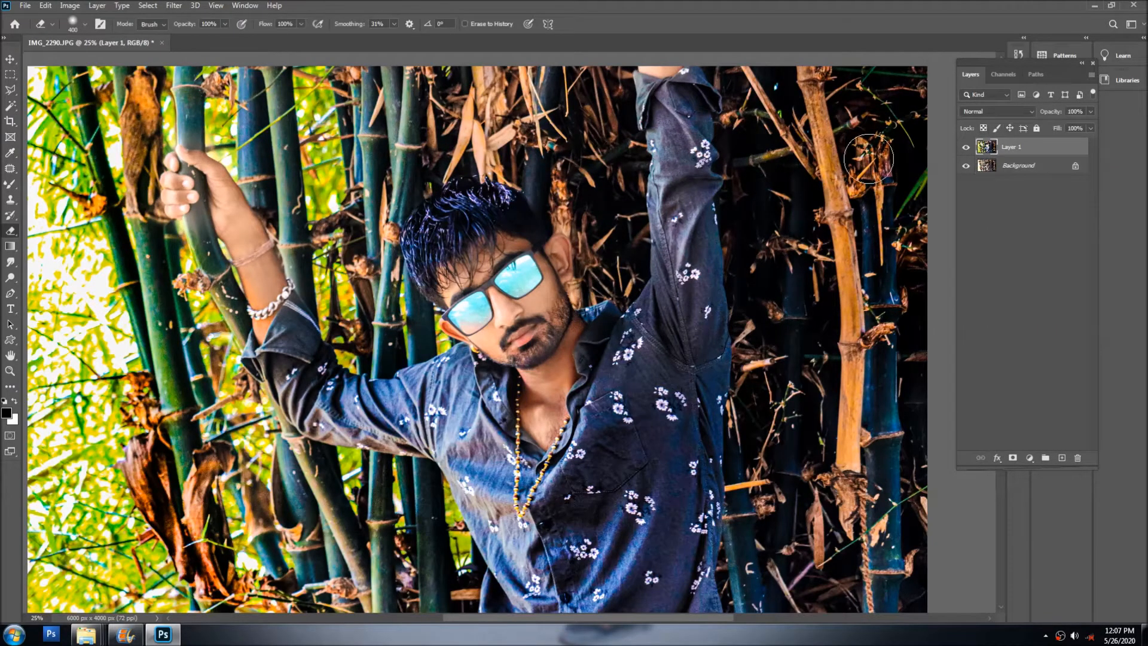
mouse_move(499, 220)
left_mouse_down()
mouse_move(470, 196)
mouse_move(442, 215)
mouse_move(420, 263)
mouse_move(517, 197)
mouse_move(427, 221)
mouse_move(409, 283)
left_mouse_up()
key("v")
left_click(526, 245, "alt")
- Merge the visible layers and duplicate the merged image onto a new layer
key("ctrl+shift+e")
key("ctrl+j")
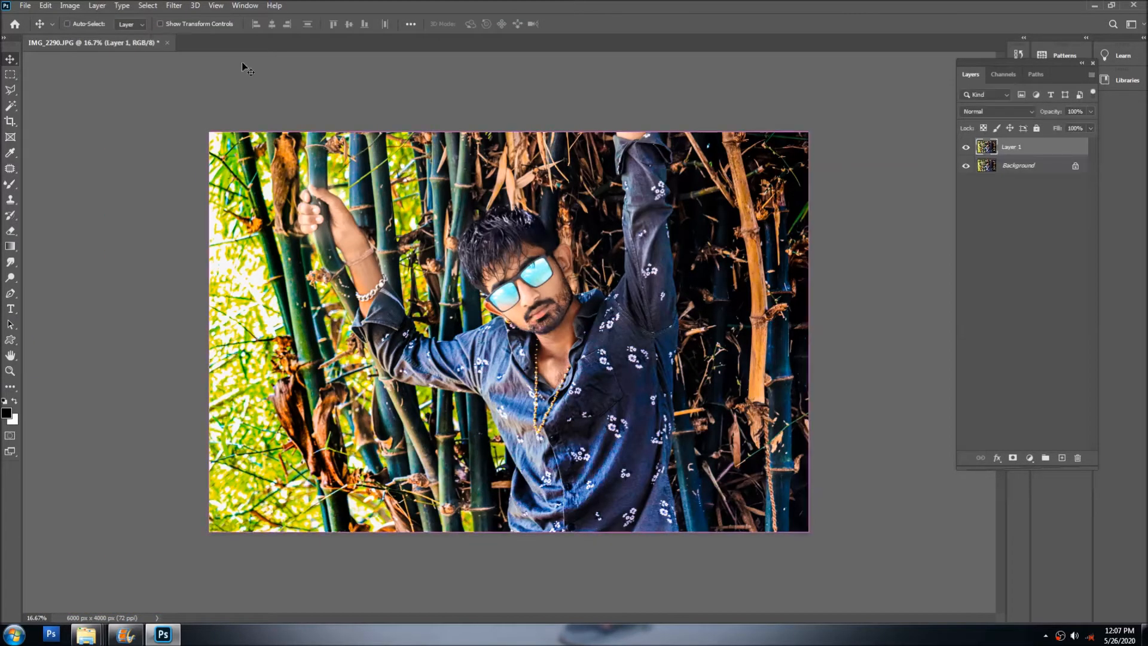
left_click(174, 6)
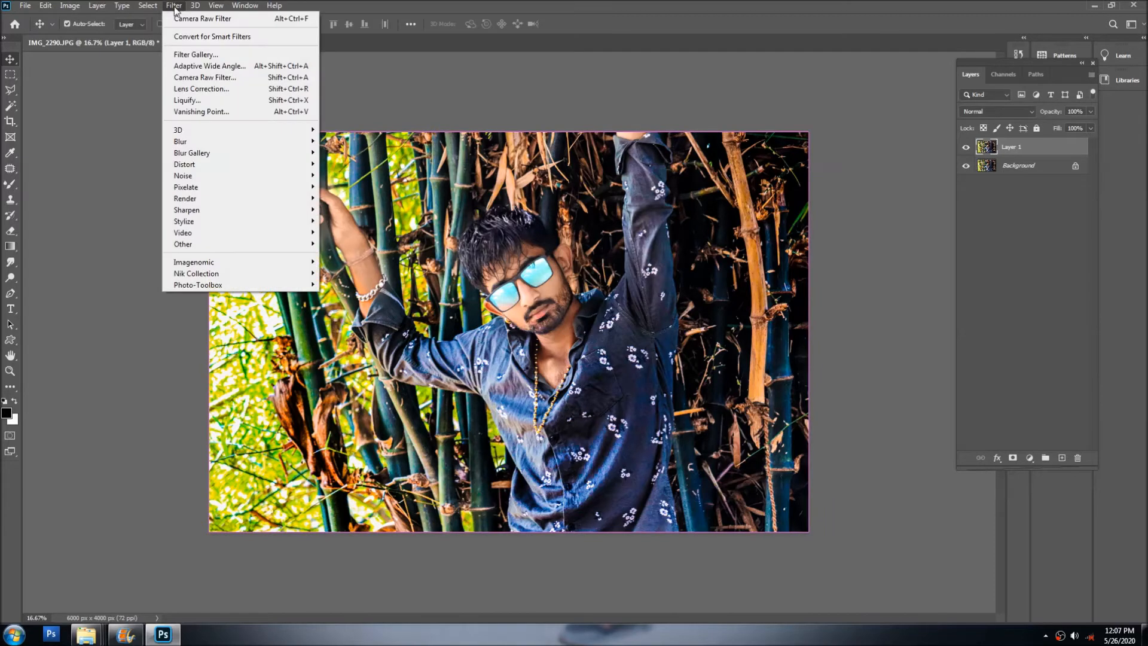
left_click(651, 269)
key("ctrl+z")
key("ctrl+j")
- Toggle the visibility of both layers to compare them, and undo the layer merge
left_click(967, 146)
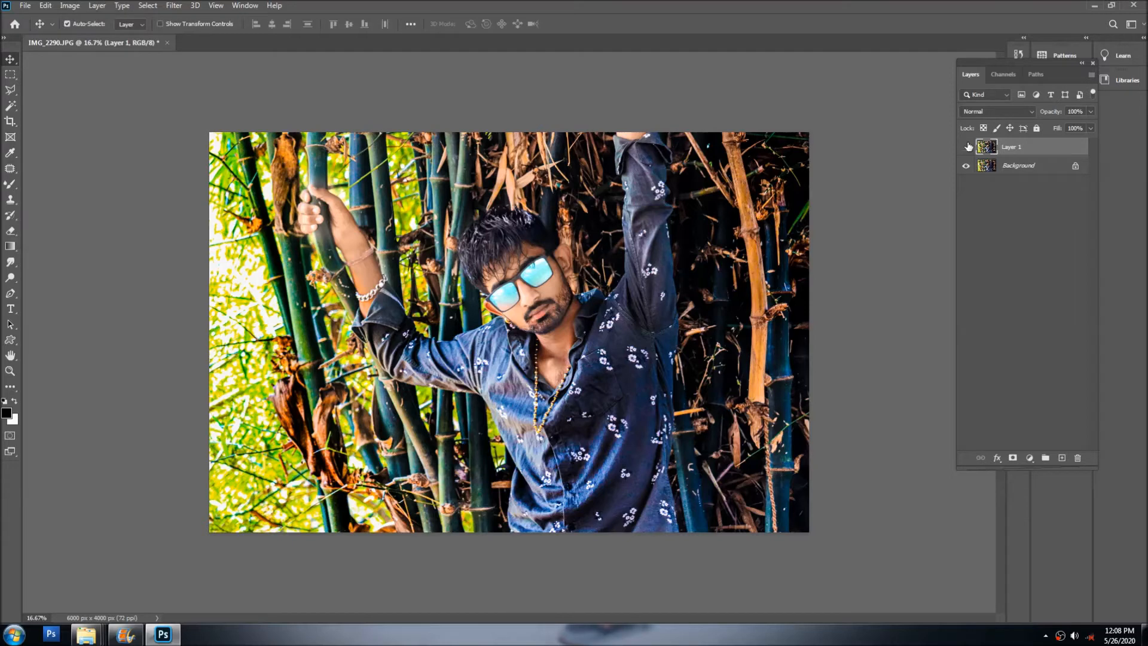
left_click(966, 147)
left_click(966, 165)
left_click(966, 165)
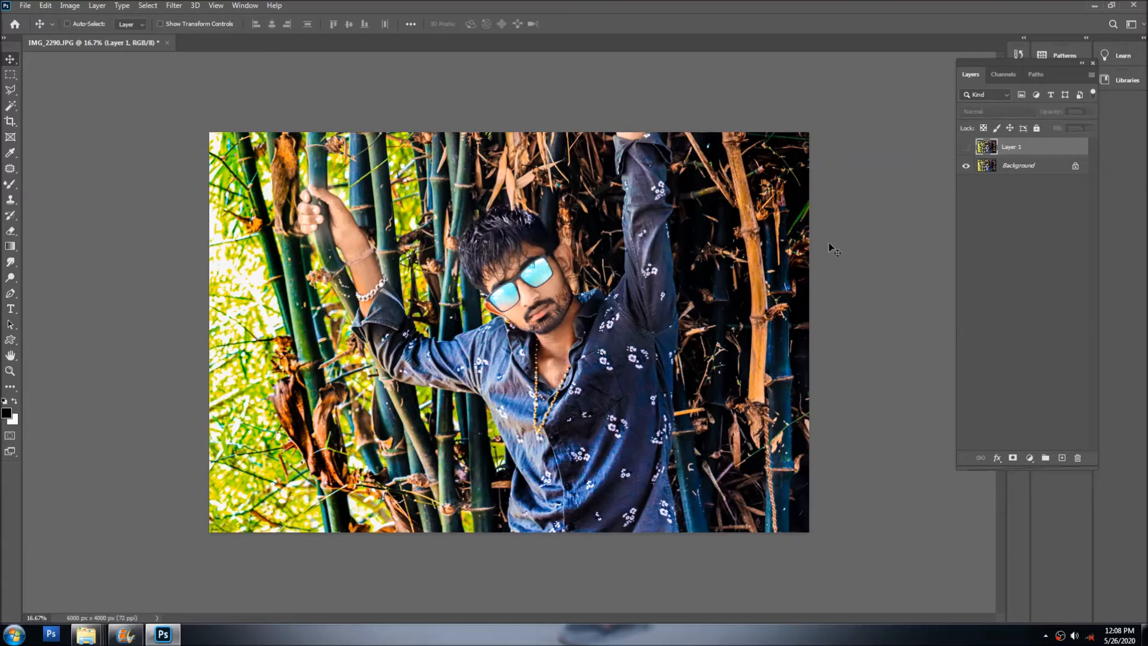
left_click(966, 166)
left_click(966, 166)
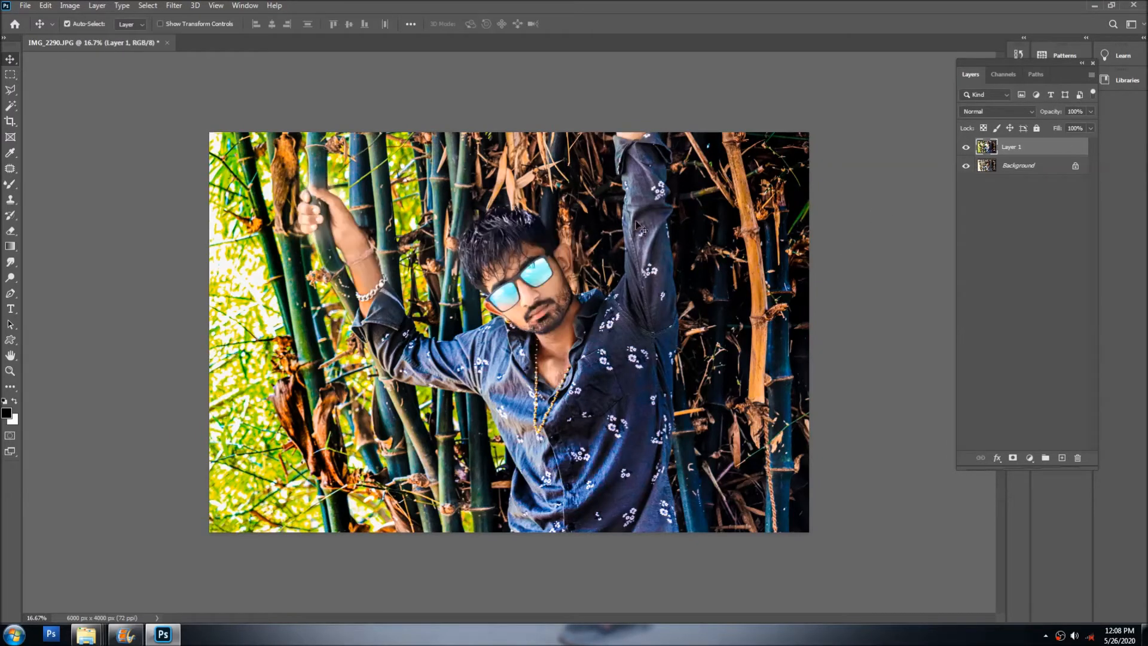
- Open Layer 1 in the Nik Collection filter Color Efex Pro 4
left_click(174, 5)
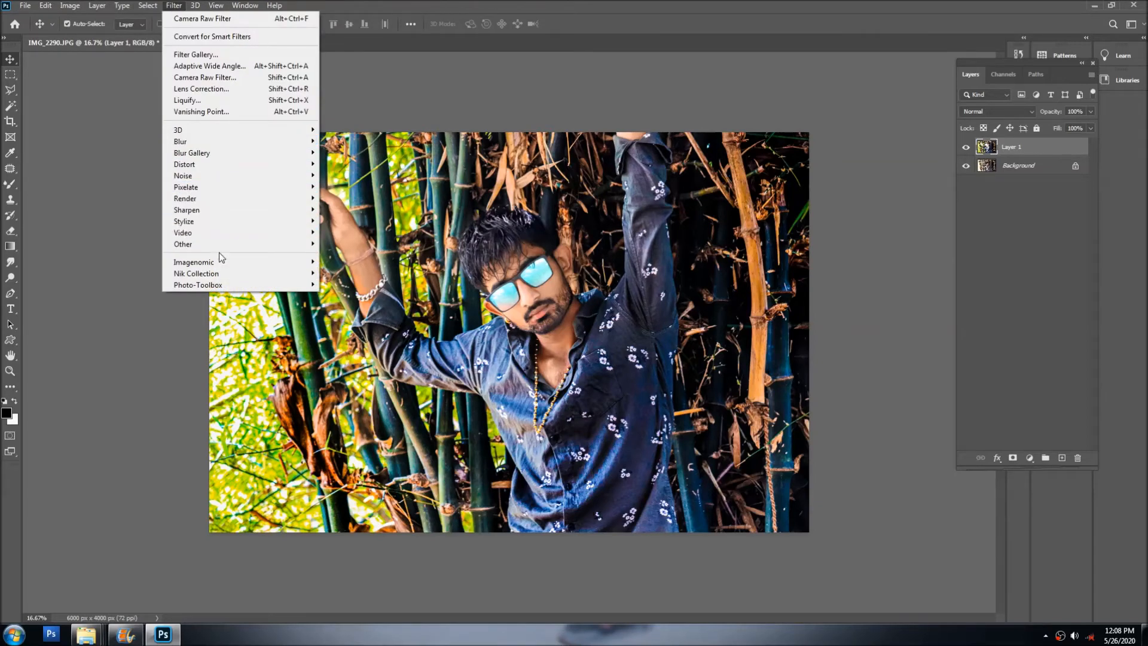
mouse_move(227, 272)
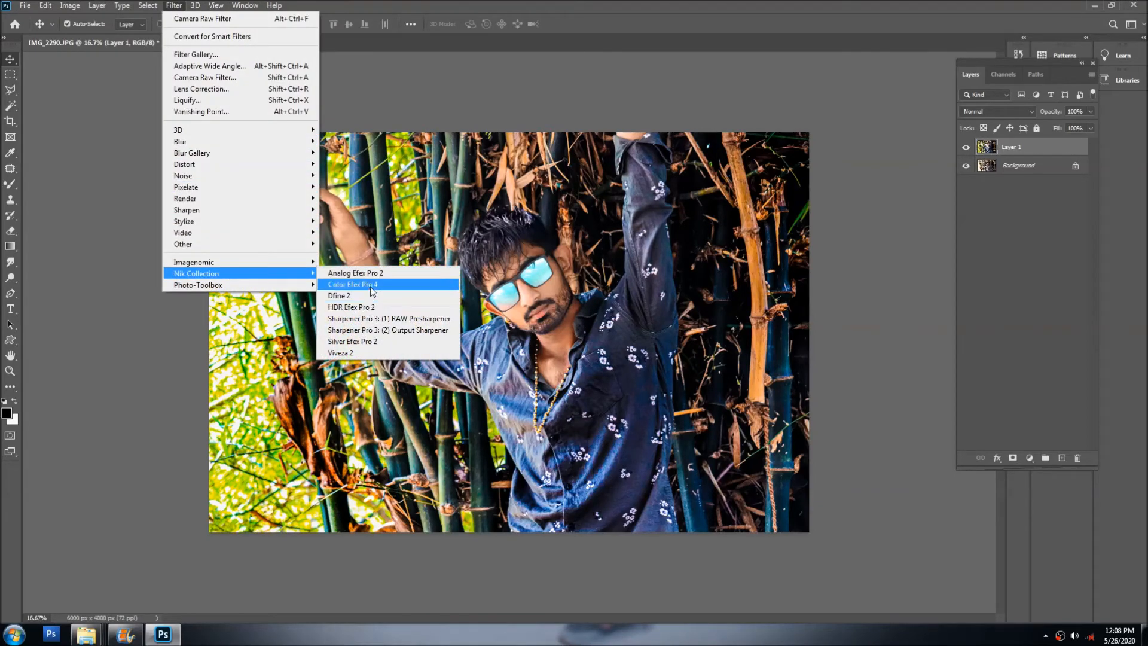
left_click(375, 285)
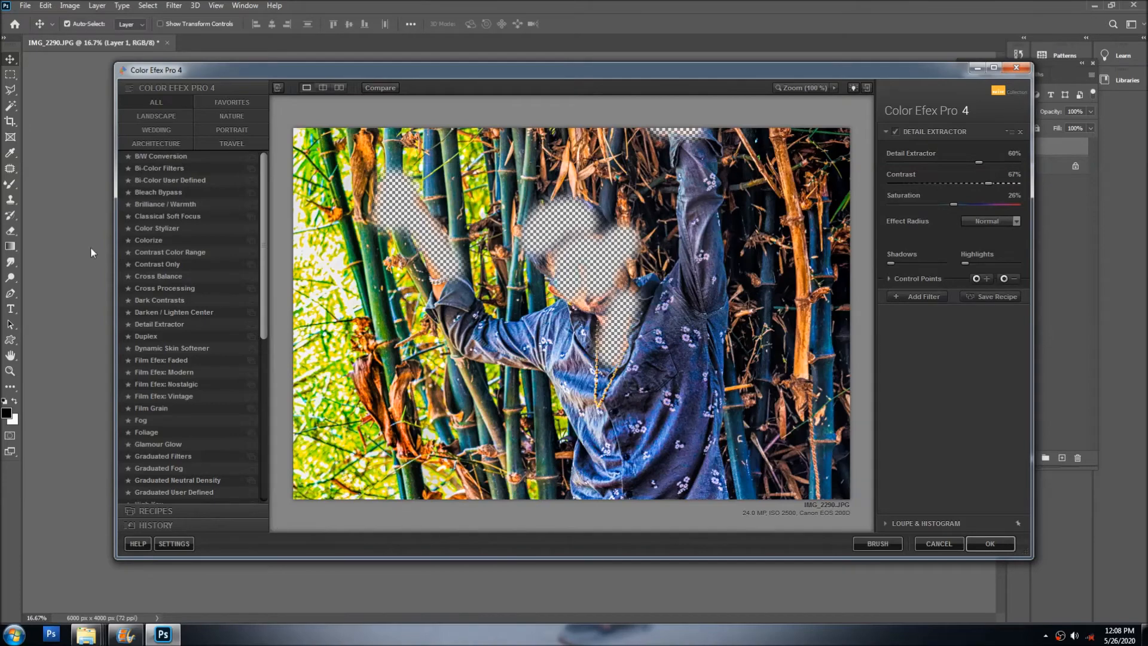
- Preview Color Efex Pro filters on the image, including Darken / Lighten Center, the Film Efex looks, Film Grain and the Graduated filters
left_click(158, 311)
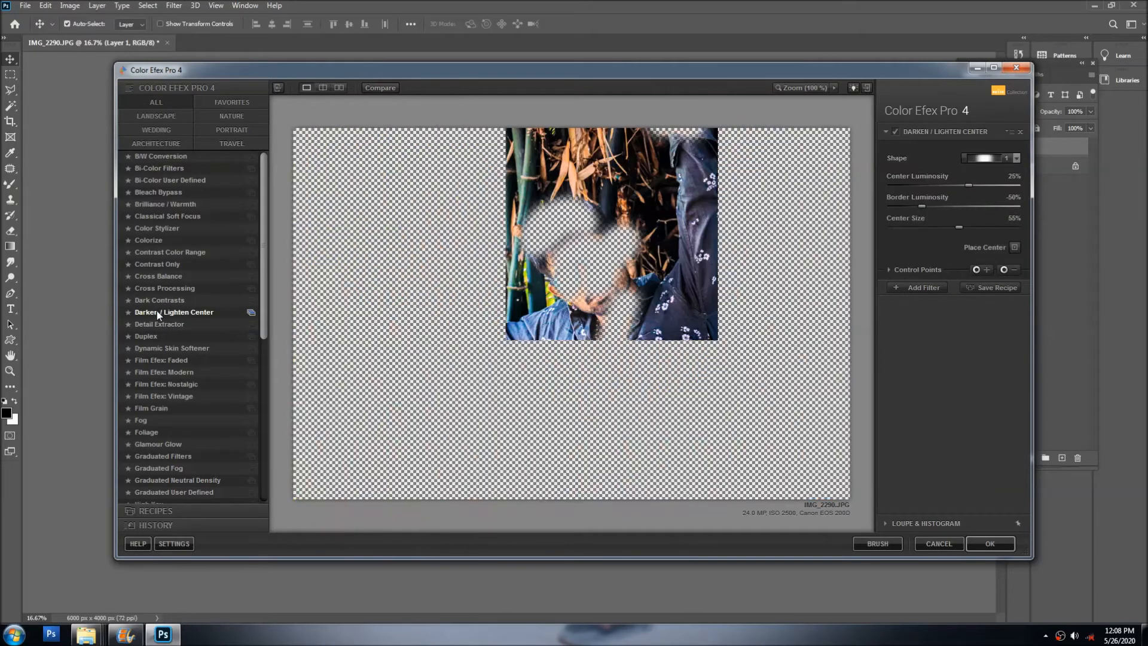
left_click(158, 345)
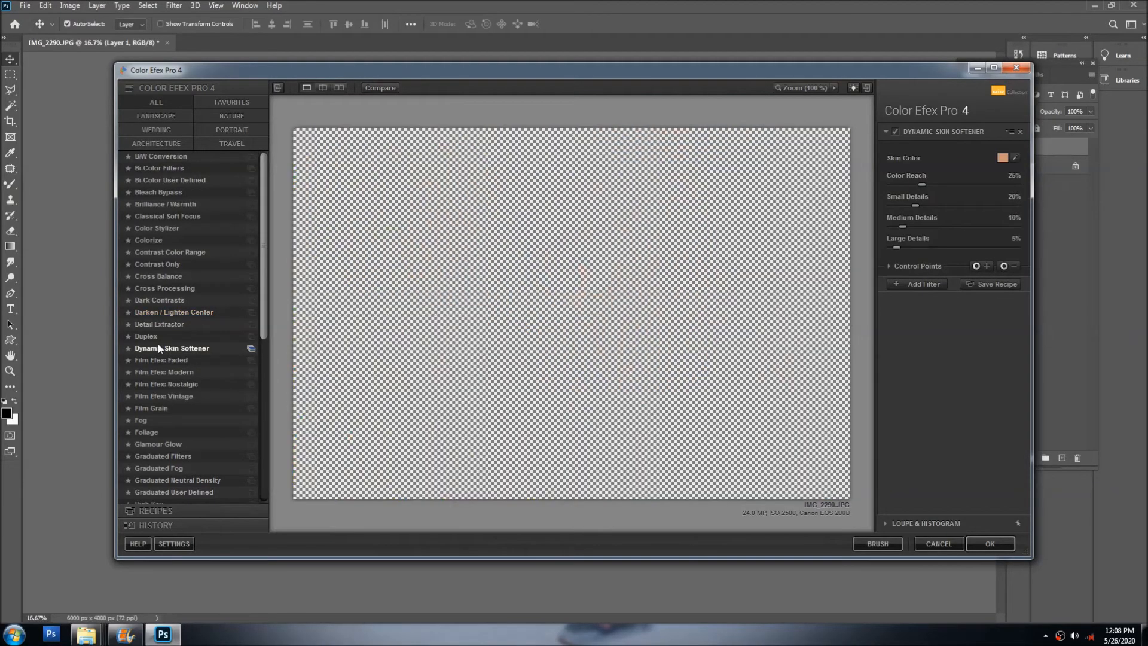
left_click(155, 360)
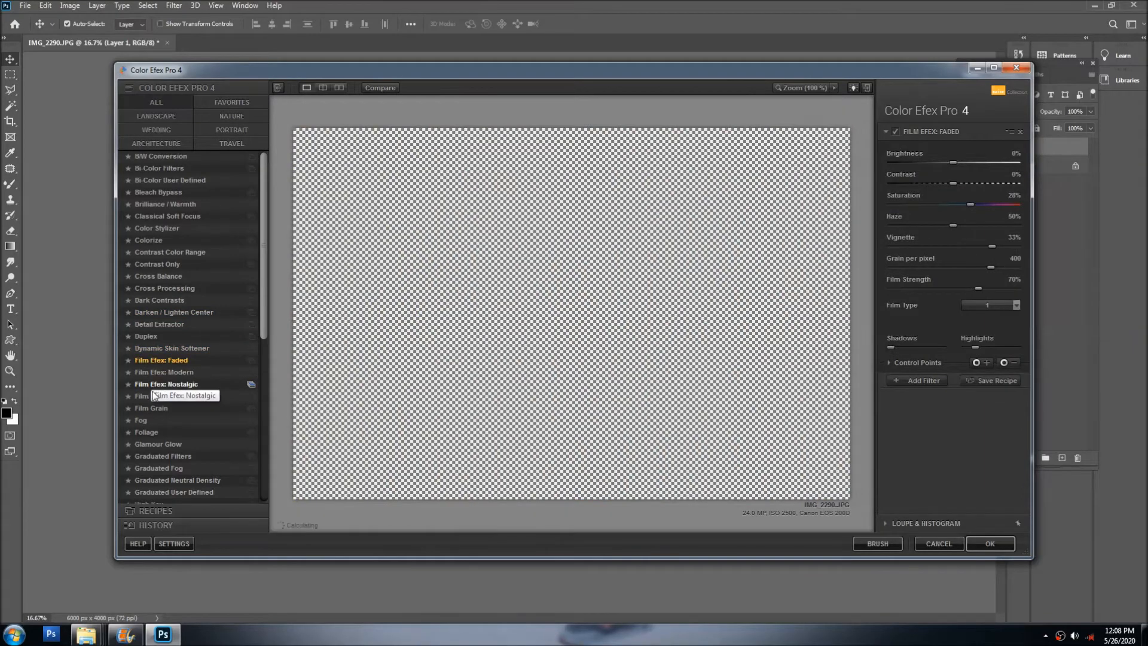
left_click(158, 376)
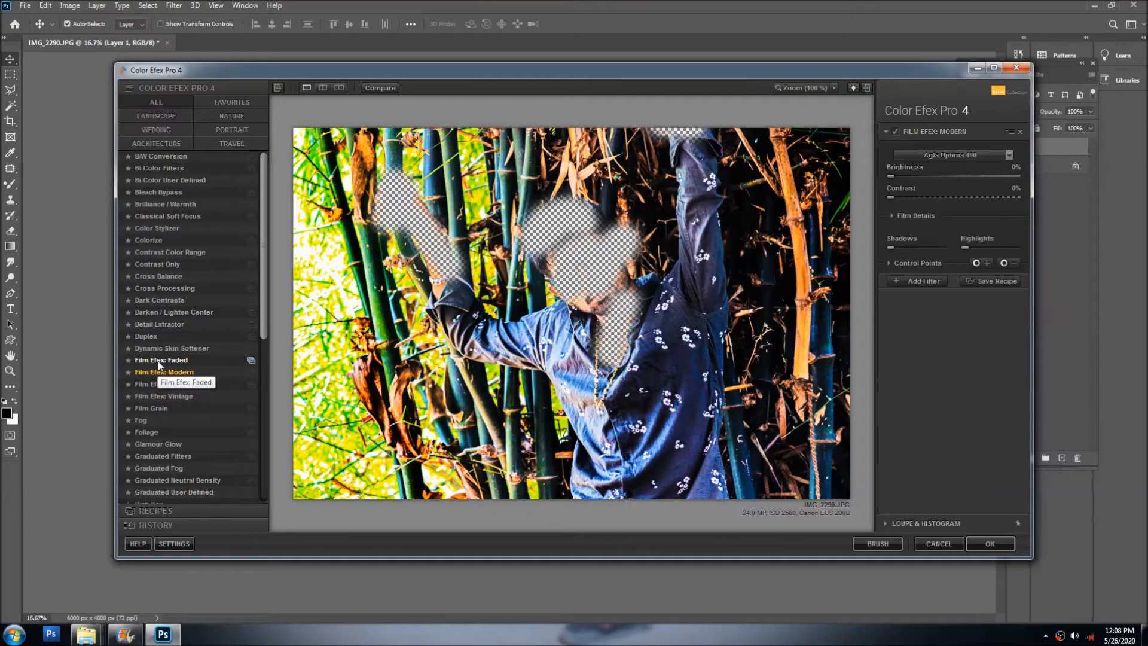
left_click(159, 362)
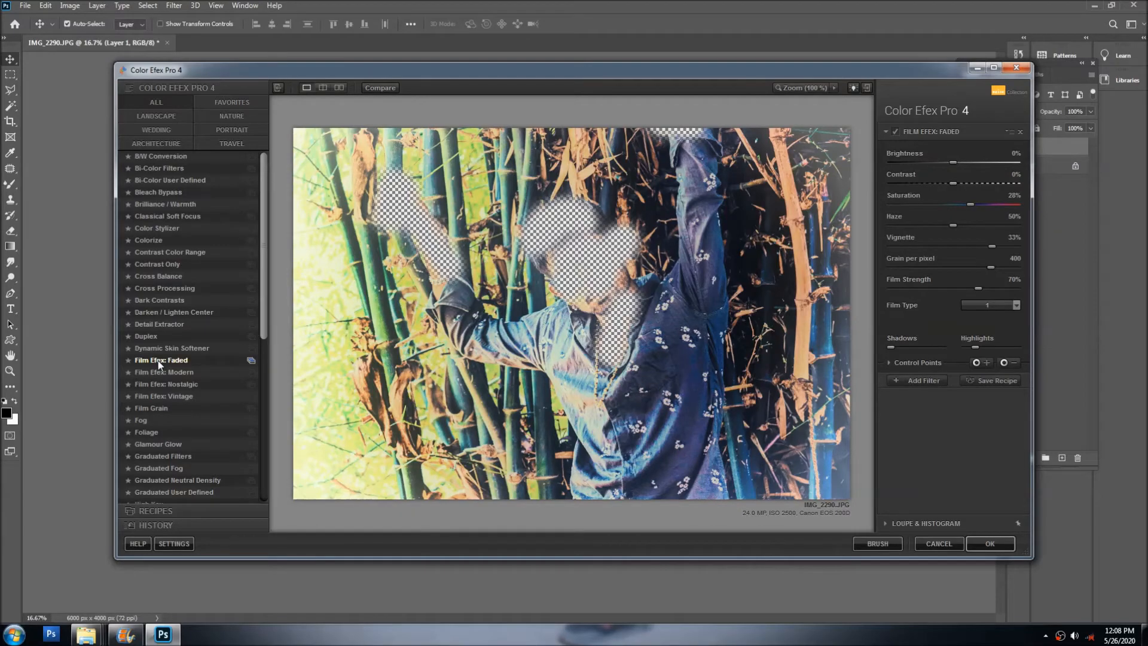
left_click(151, 396)
left_click(149, 408)
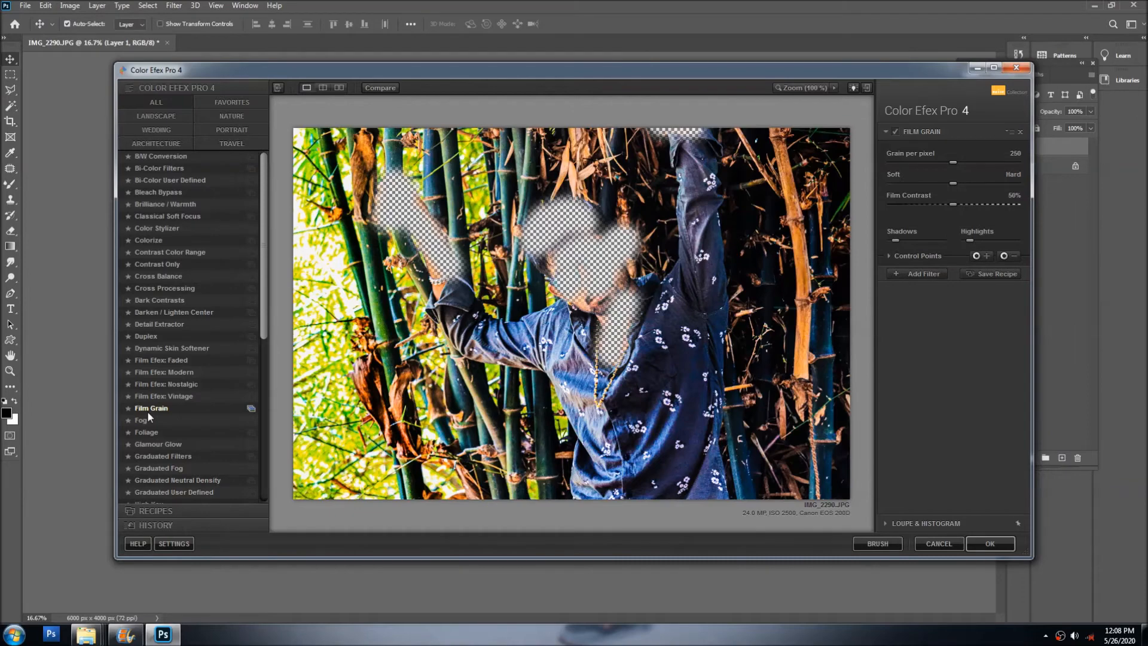
left_click(146, 418)
left_click(146, 408)
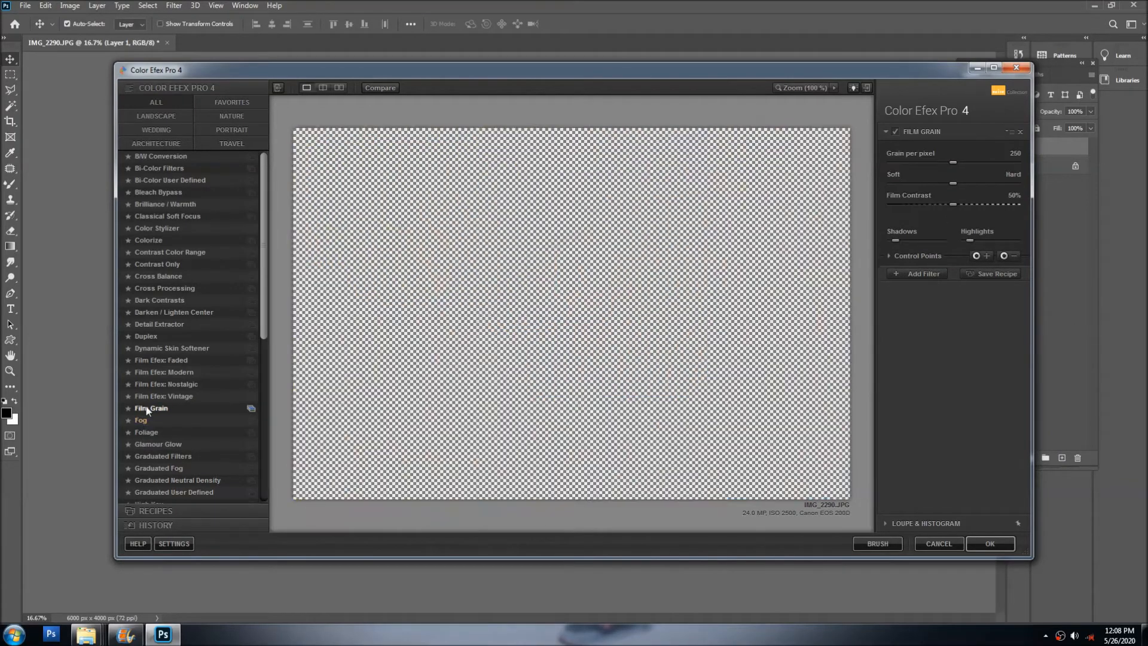
left_click(145, 458)
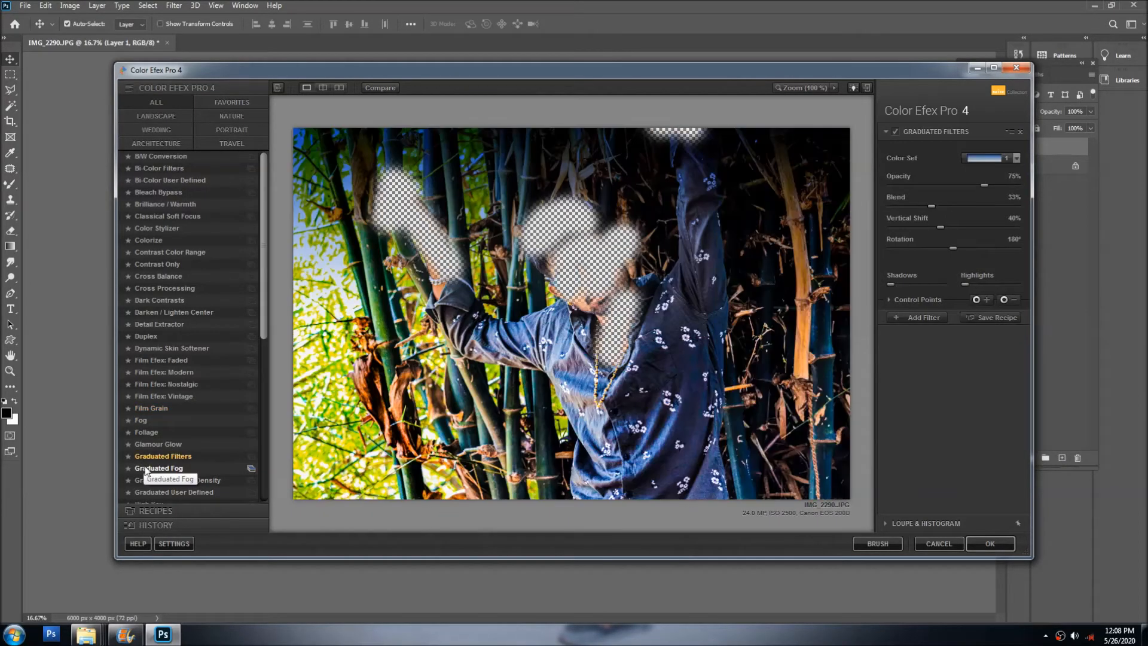
left_click(146, 469)
left_click(150, 481)
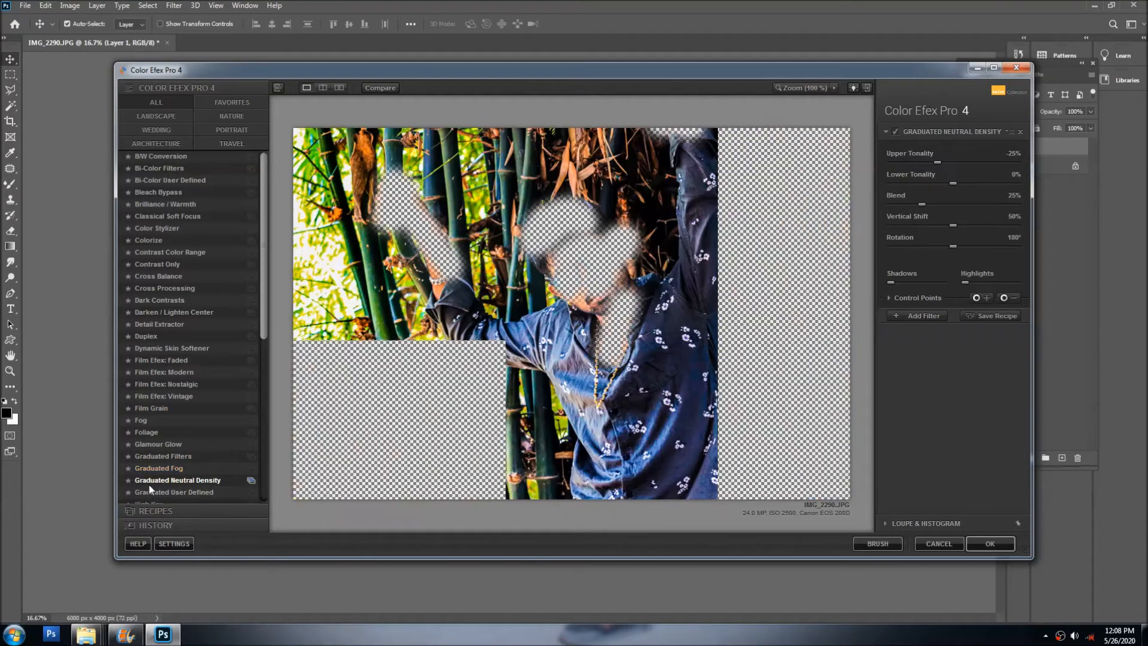
left_click(160, 325)
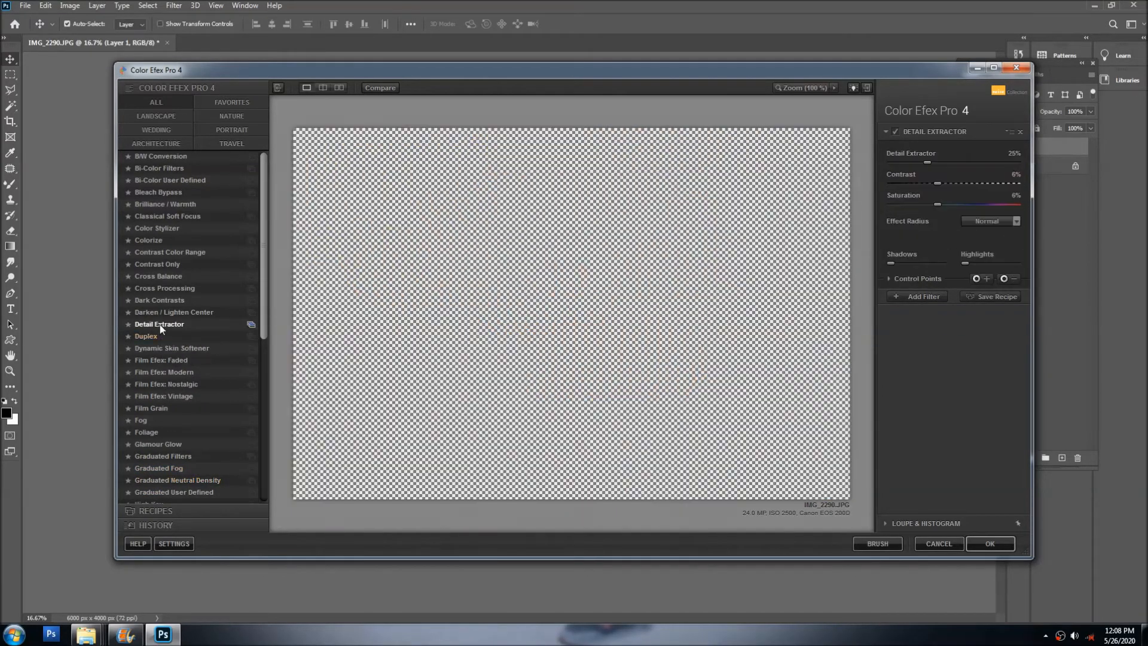
left_click(163, 311)
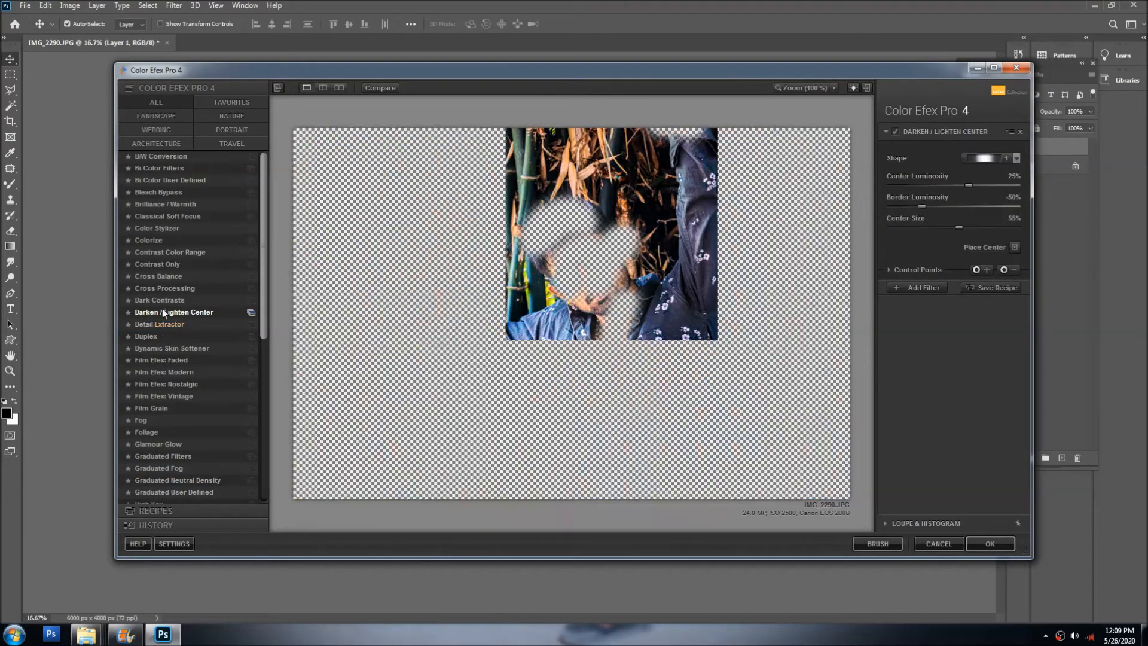
- Choose the Detail Extractor filter, set its Saturation to 12% and apply it to the image
left_click(168, 323)
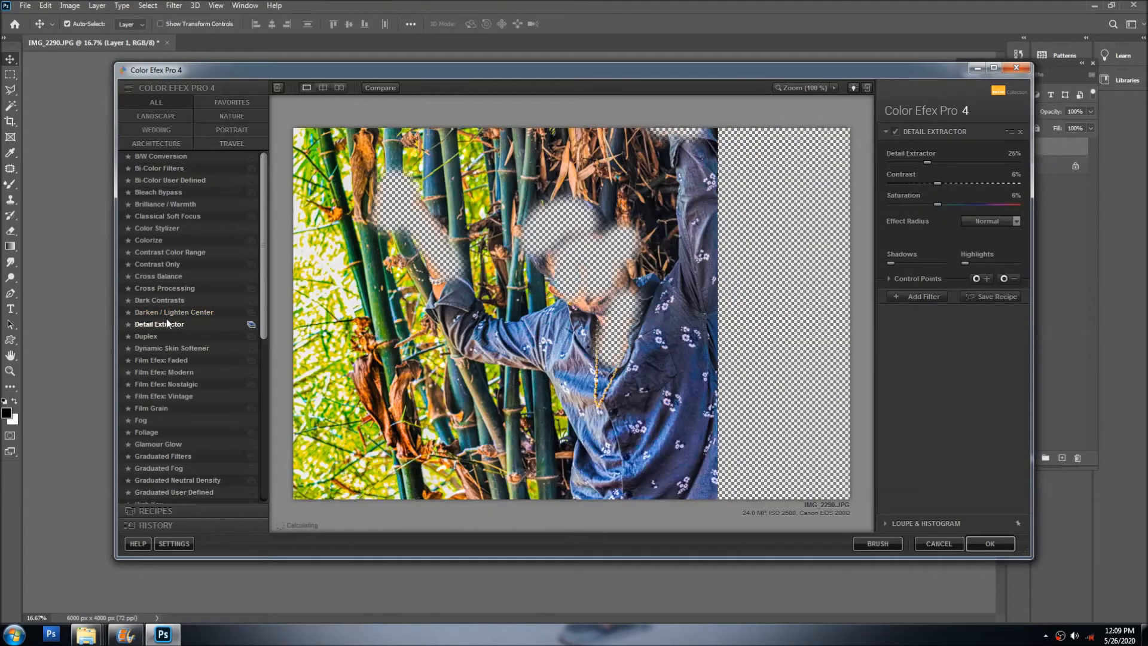
left_click_drag(955, 206, 988, 205)
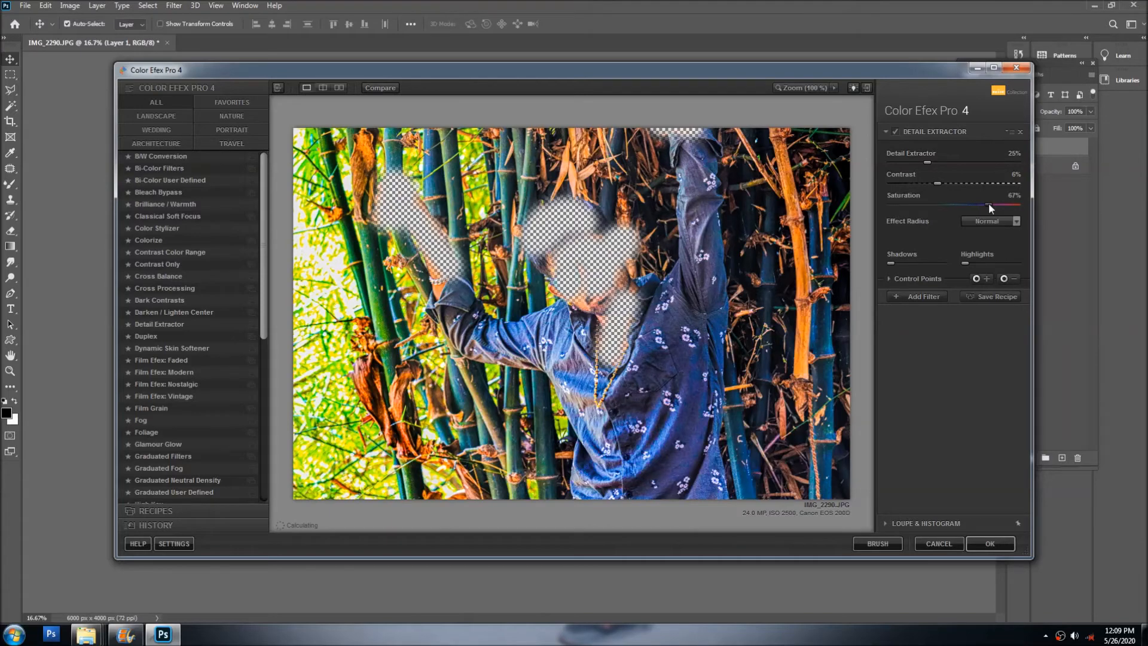
left_click(942, 204)
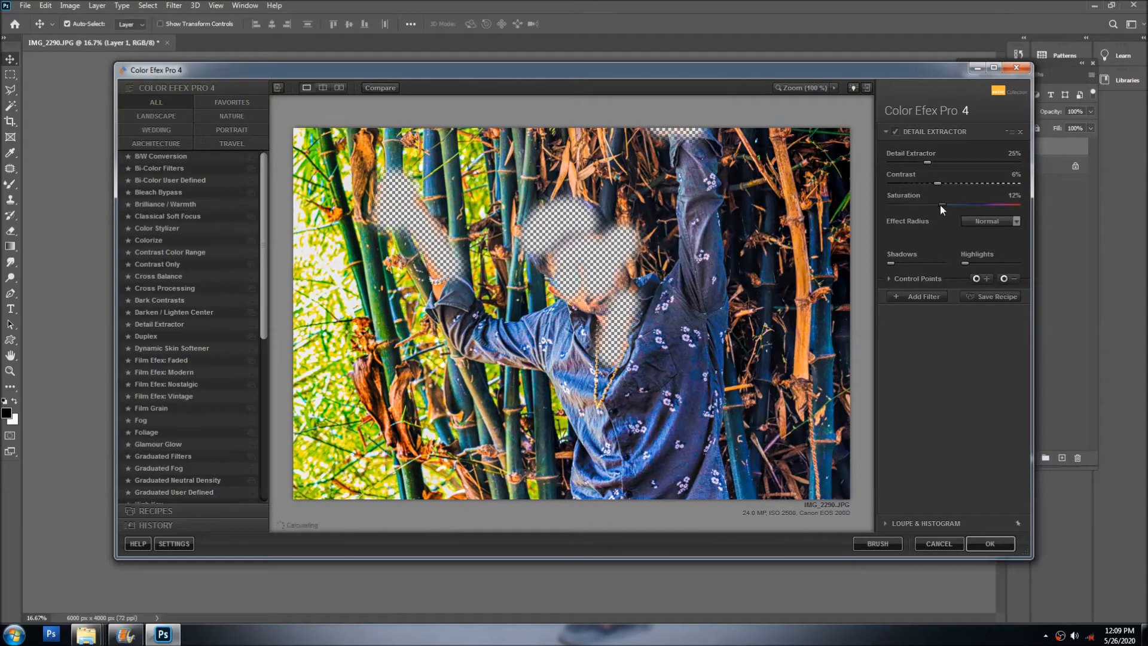
left_click(981, 542)
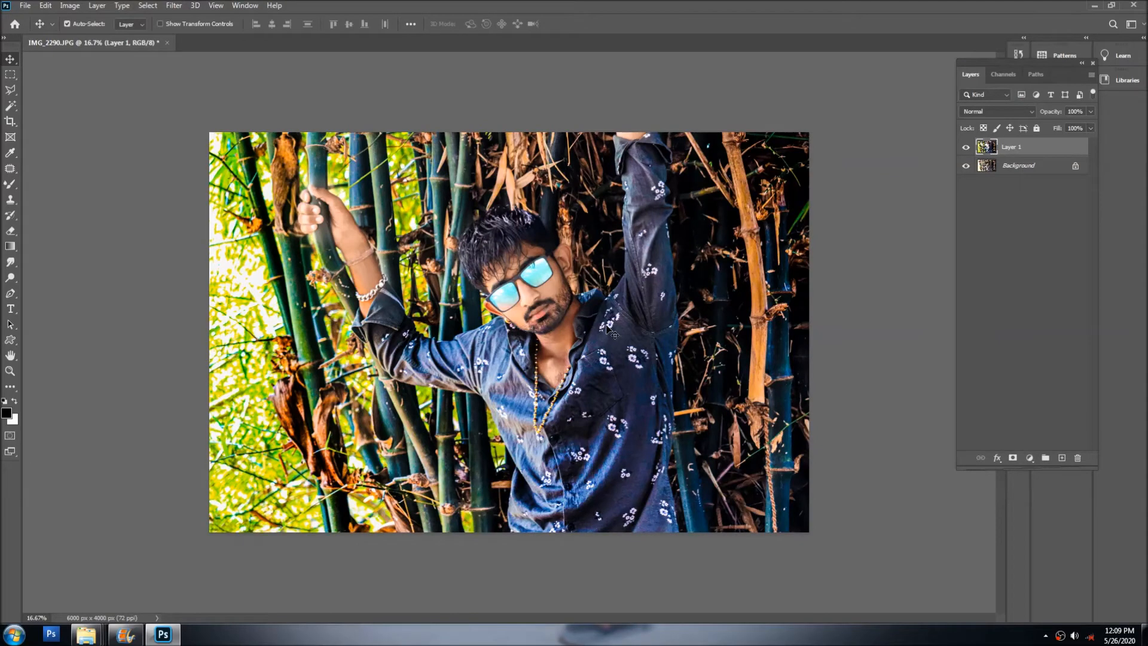
- Reapply the Color Efex Pro 4 filter to Layer 1 and merge the layer into the background
left_click(174, 5)
left_click(194, 18)
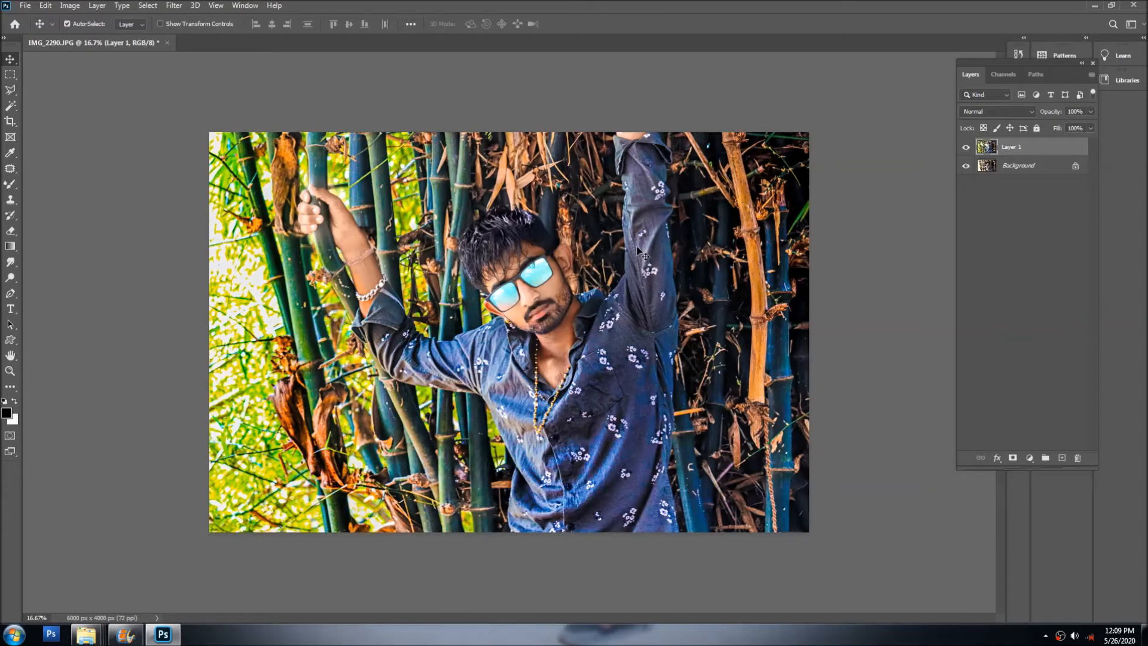
left_click(557, 275, "ctrl")
left_click(558, 275, "ctrl")
key("ctrl+e")
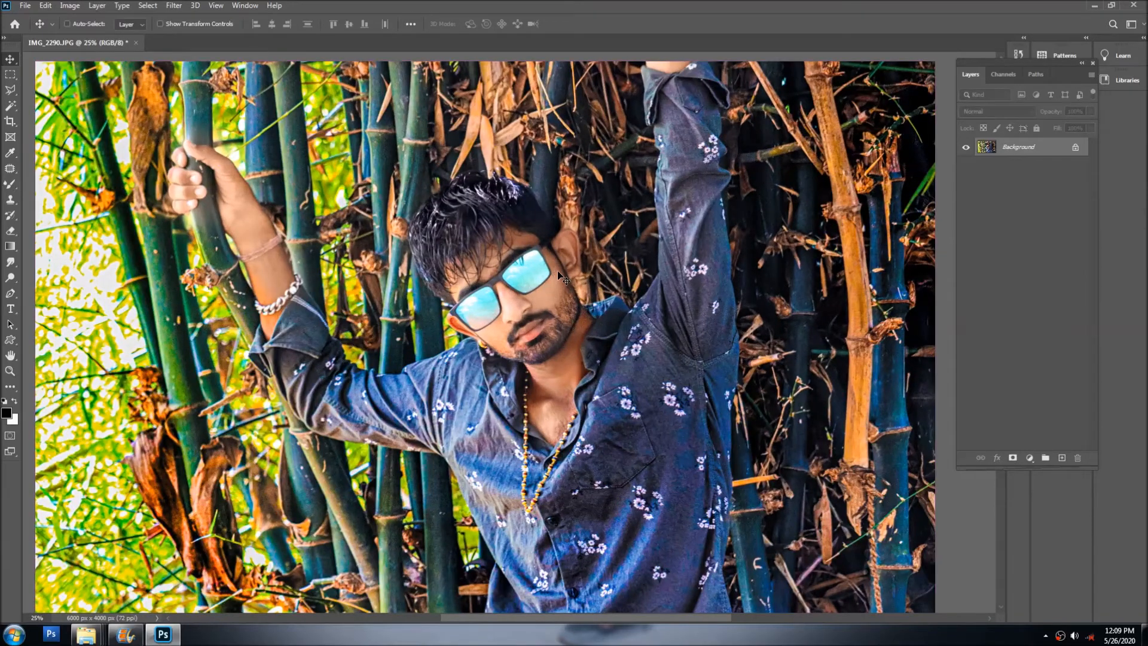
- Duplicate the background layer and apply the GREYCstoration noise filter to the copy with Strength 111
left_click(557, 272, "alt")
left_click(560, 267, "alt")
key("ctrl+j")
left_click(174, 6)
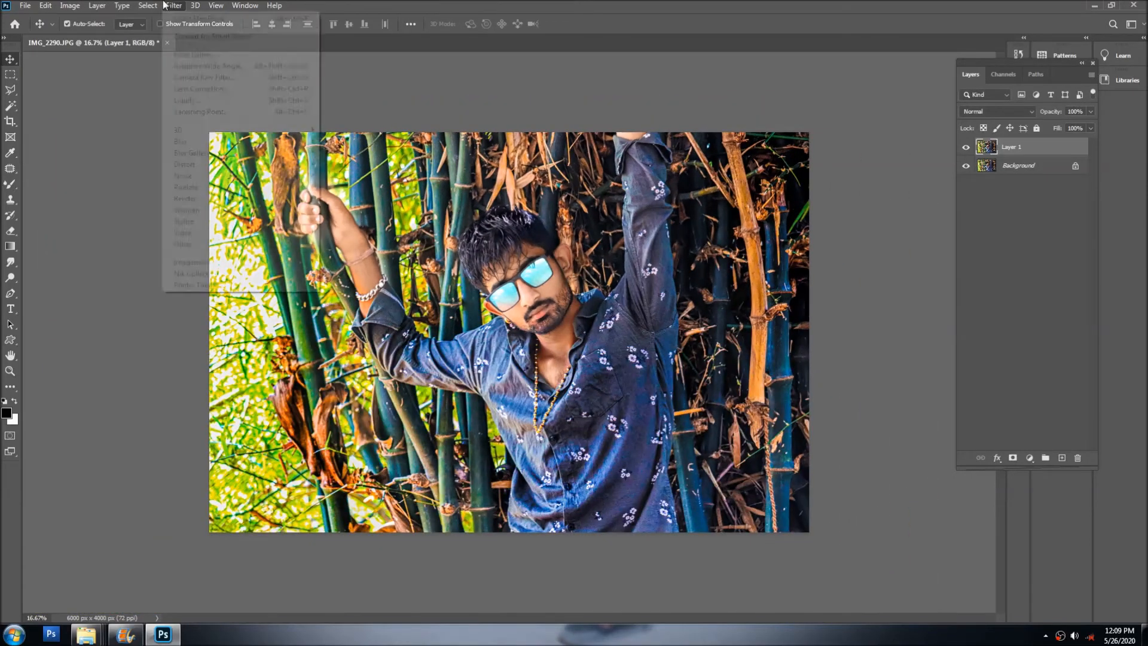
mouse_move(205, 177)
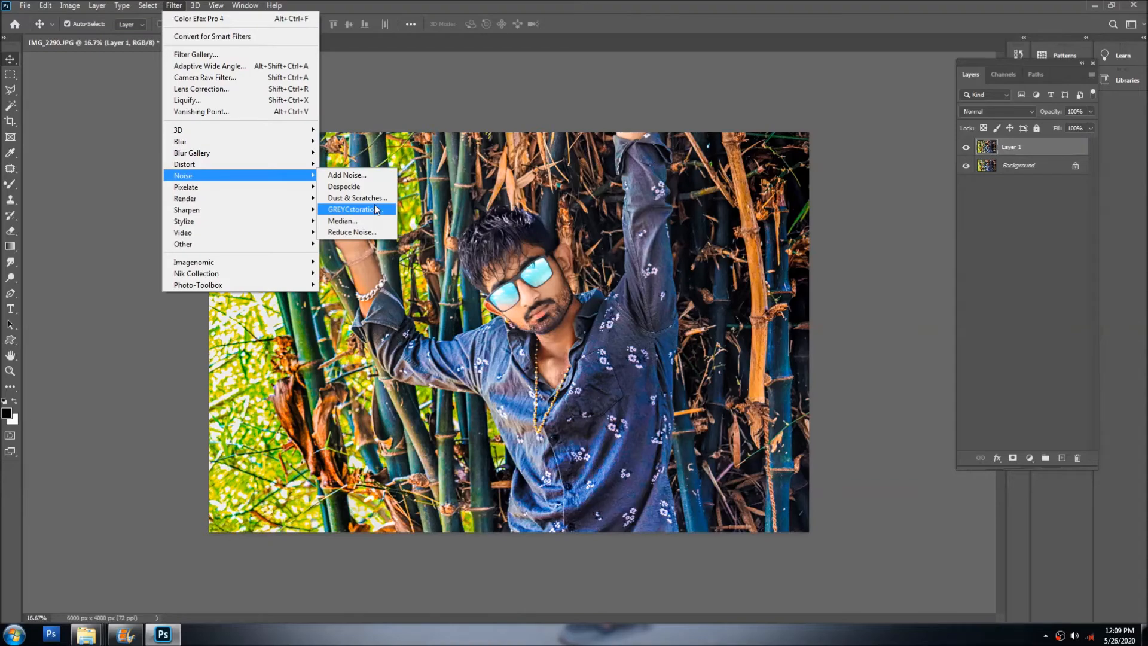
left_click(375, 208)
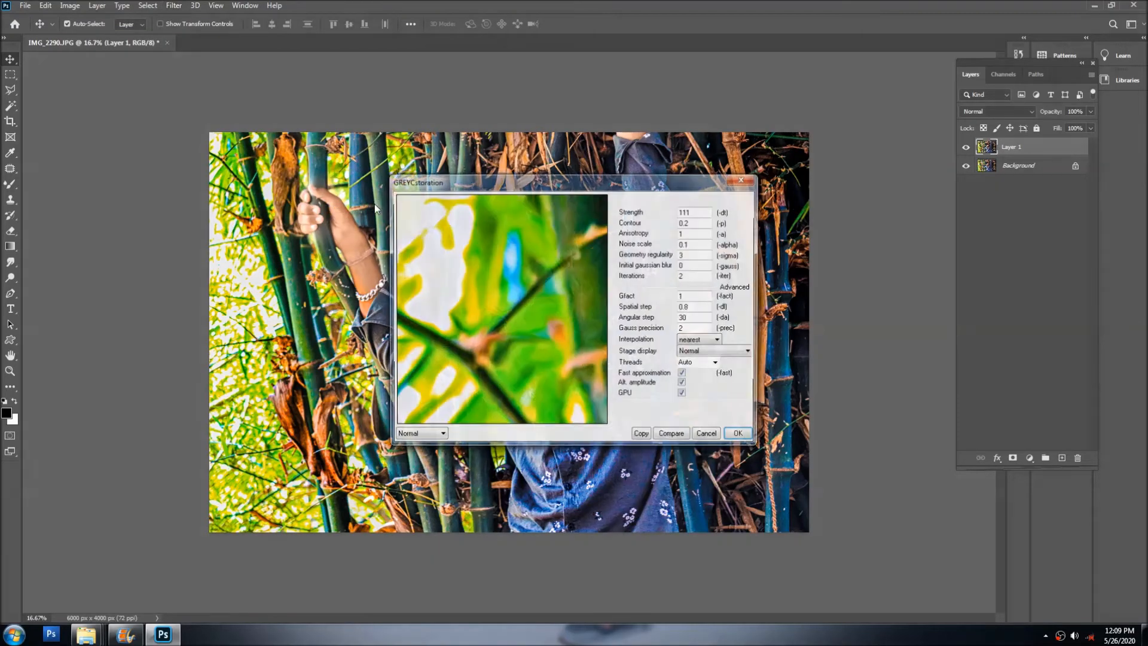
left_click_drag(591, 316, 459, 299)
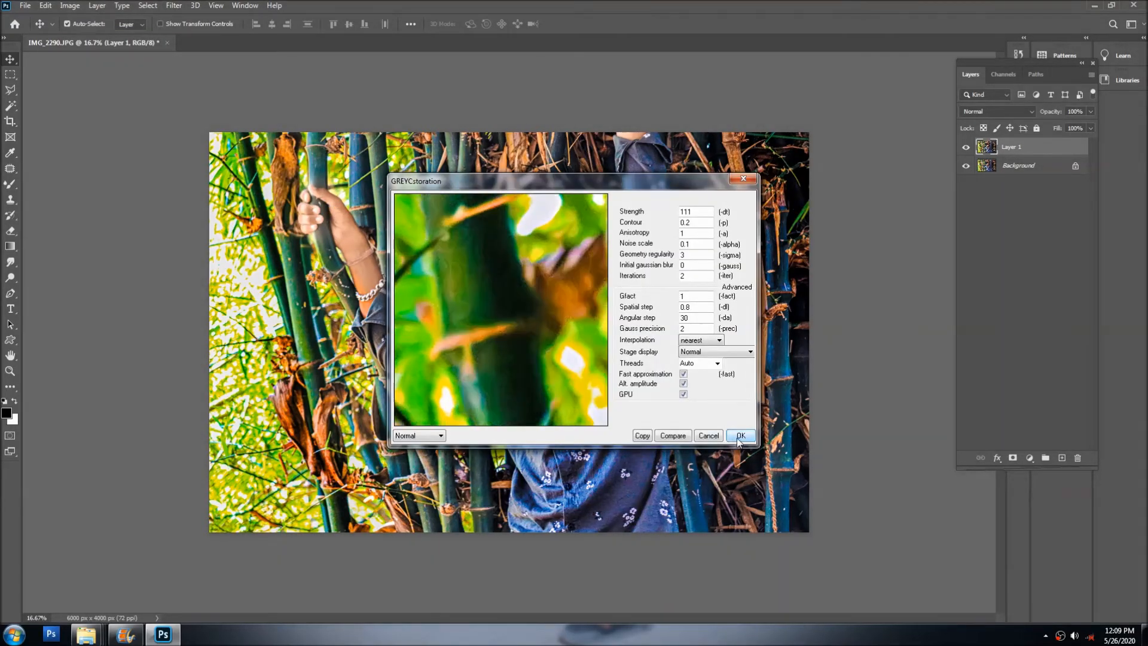
left_click(740, 436)
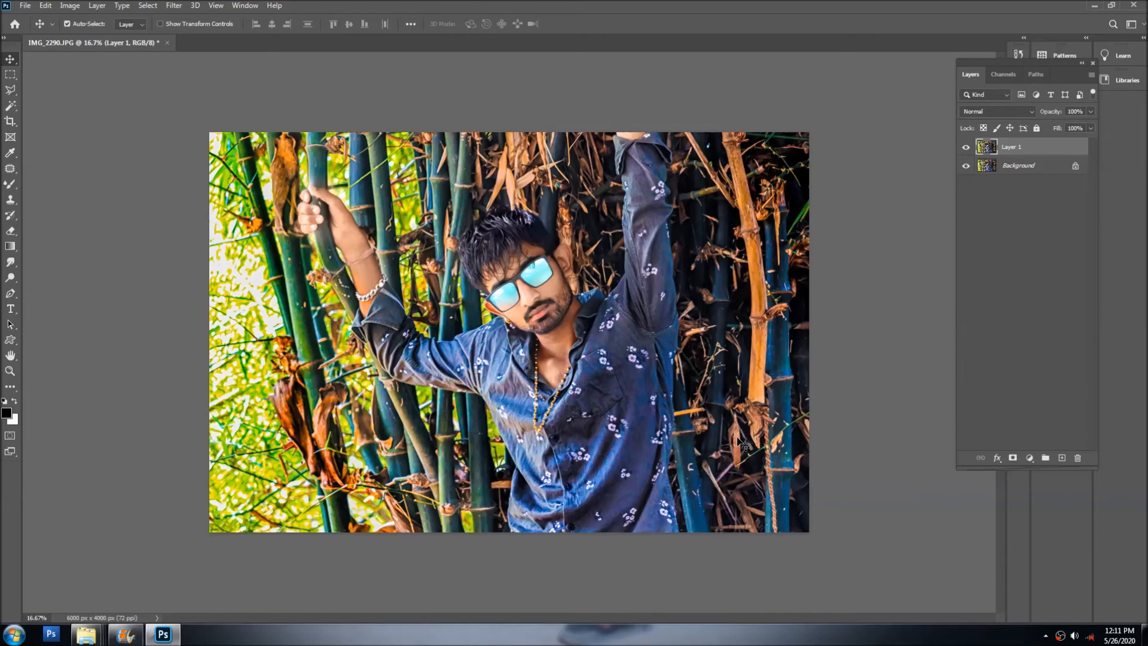
- Check the smoothing on the face and merge the filtered layer into the background
left_click(513, 249, "ctrl")
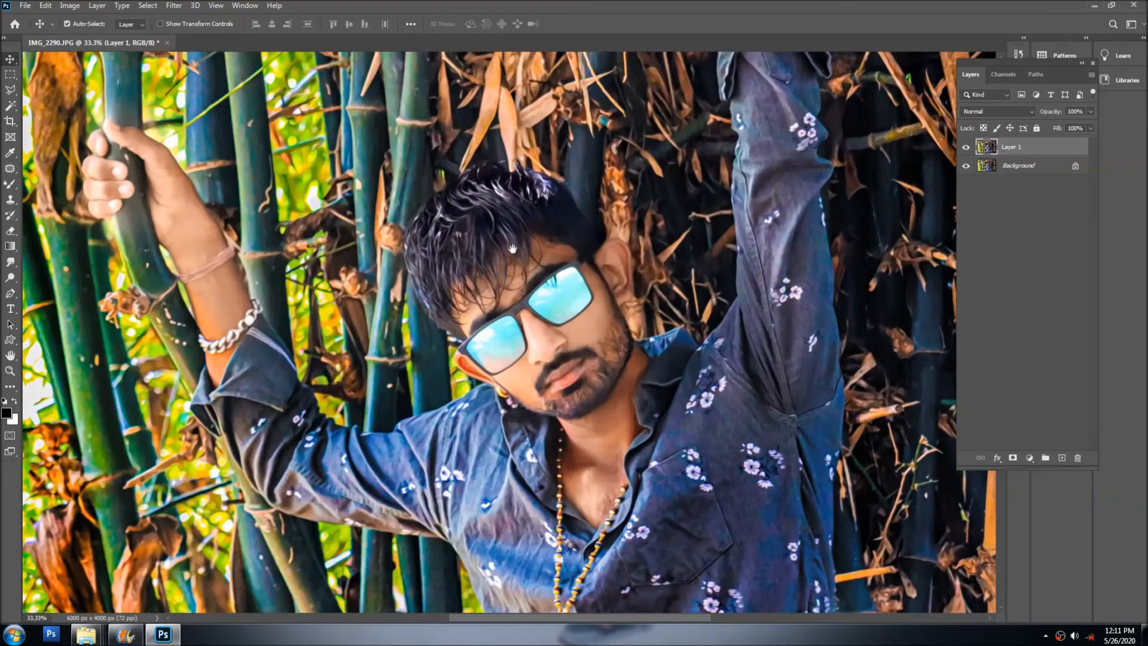
left_click(512, 248, "ctrl+alt")
left_click(512, 249, "ctrl+alt")
left_click(513, 249, "ctrl")
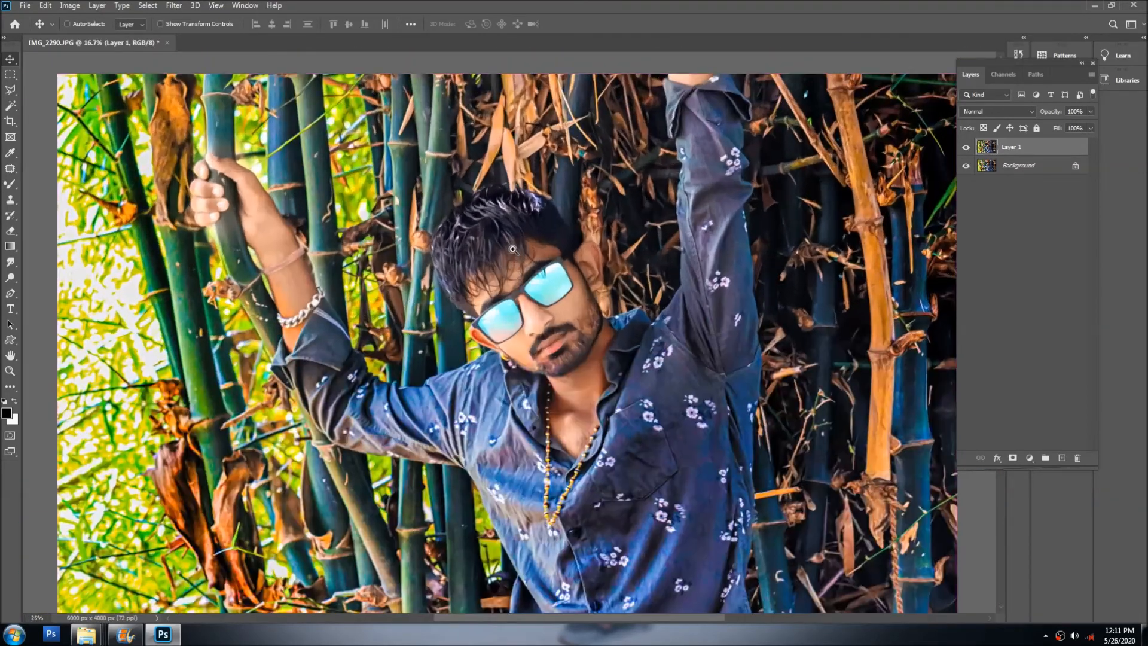
left_click(513, 249, "ctrl")
left_click(512, 249, "ctrl+alt")
left_click(513, 249, "ctrl+alt")
left_click(512, 249, "ctrl+alt")
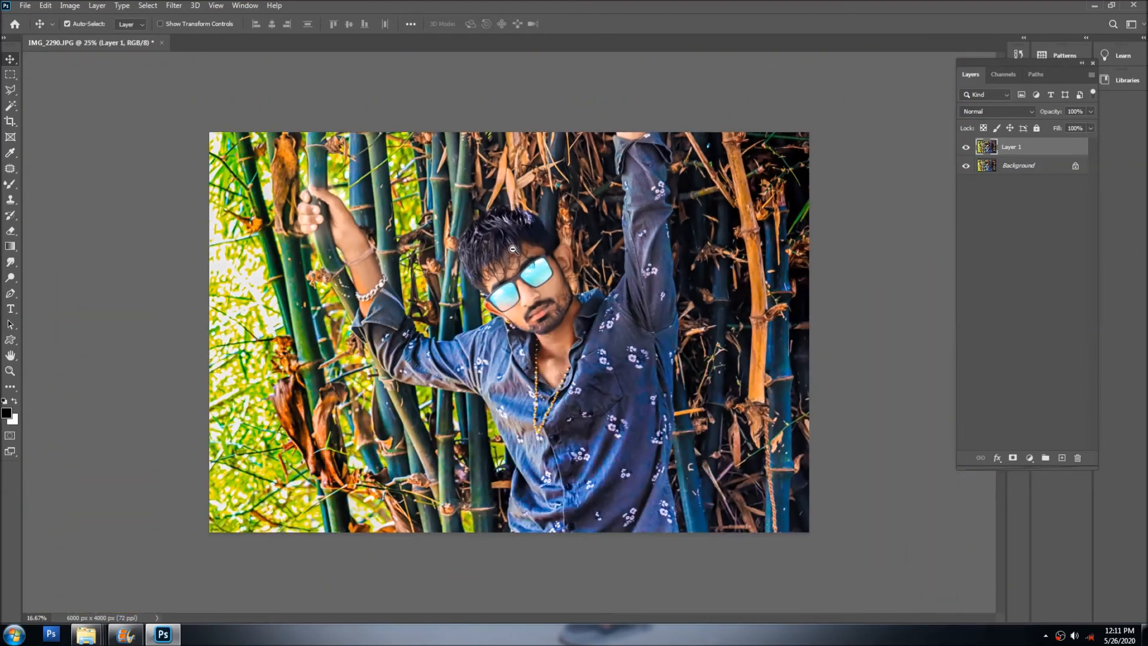
left_click(513, 248, "ctrl+alt")
key("ctrl+e")
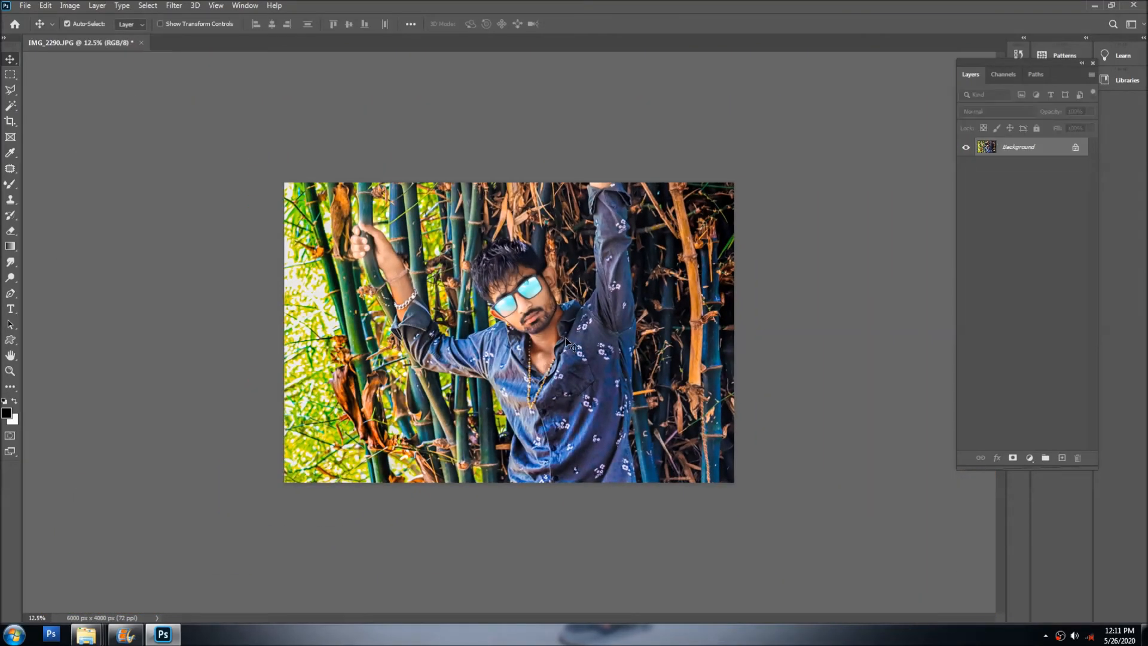
- Switch to Windows Explorer and open the lensflare folder inside CB Editing
key("alt+Tab")
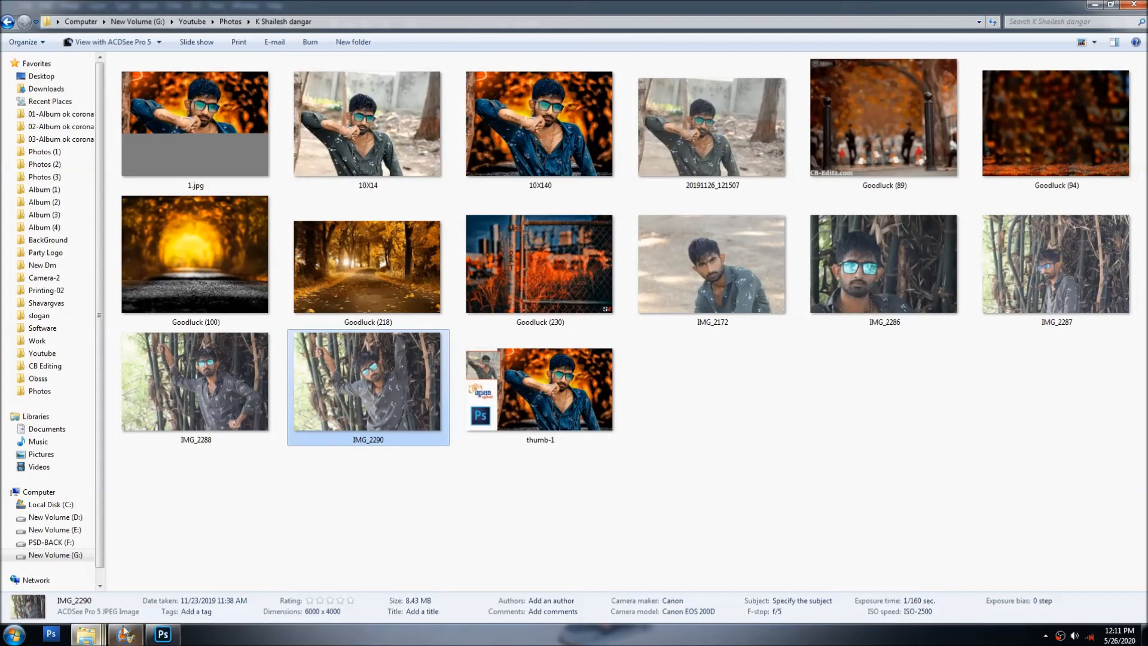
left_click(87, 633)
mouse_move(370, 576)
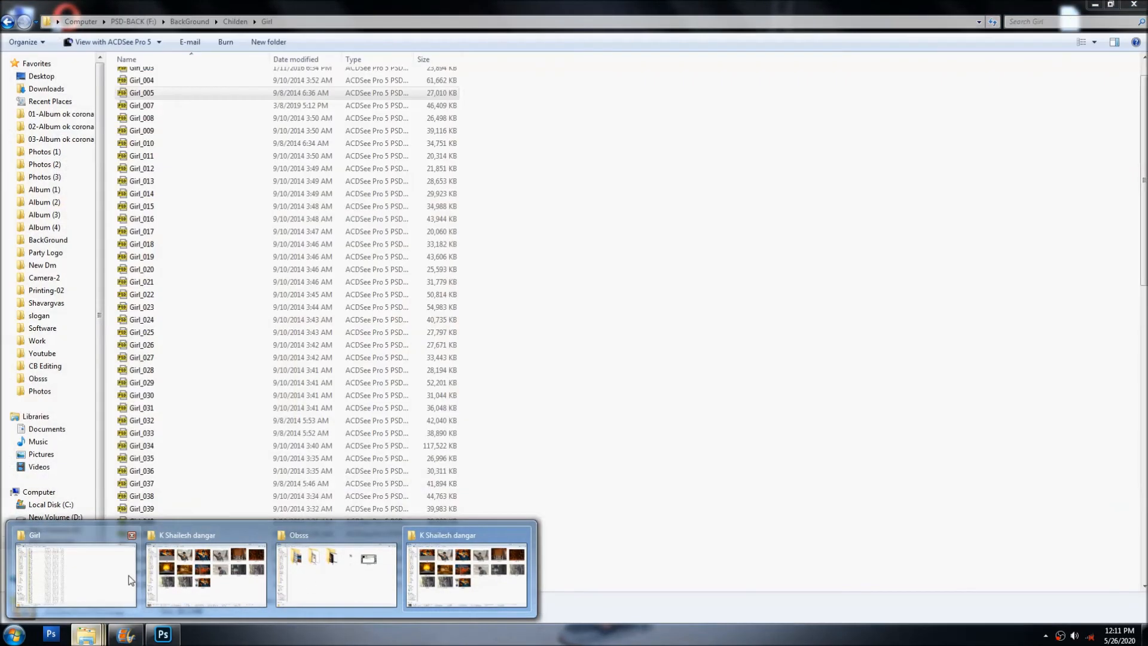
left_click(128, 575)
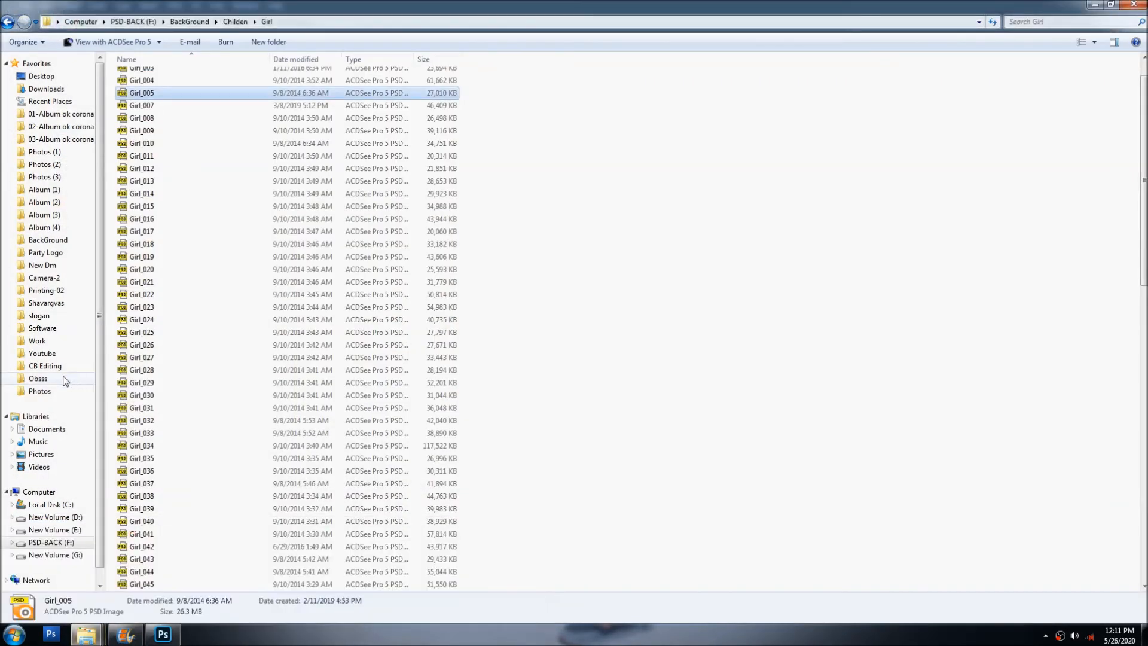
left_click(66, 380)
left_click(60, 391)
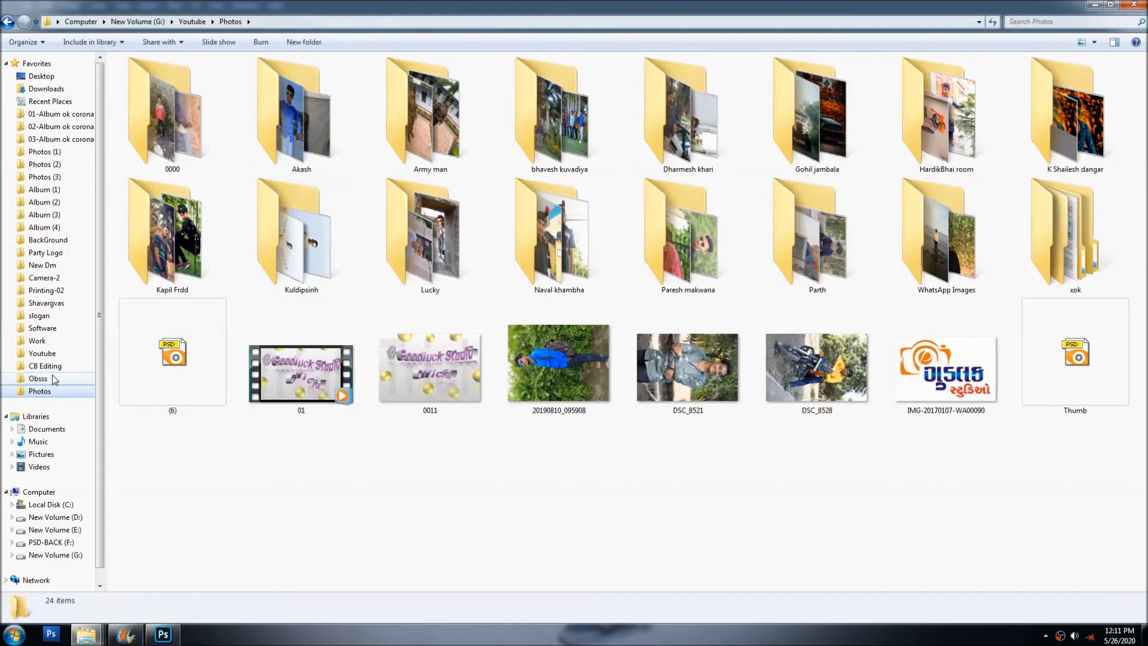
left_click(54, 379)
left_click(54, 366)
double_click(618, 129)
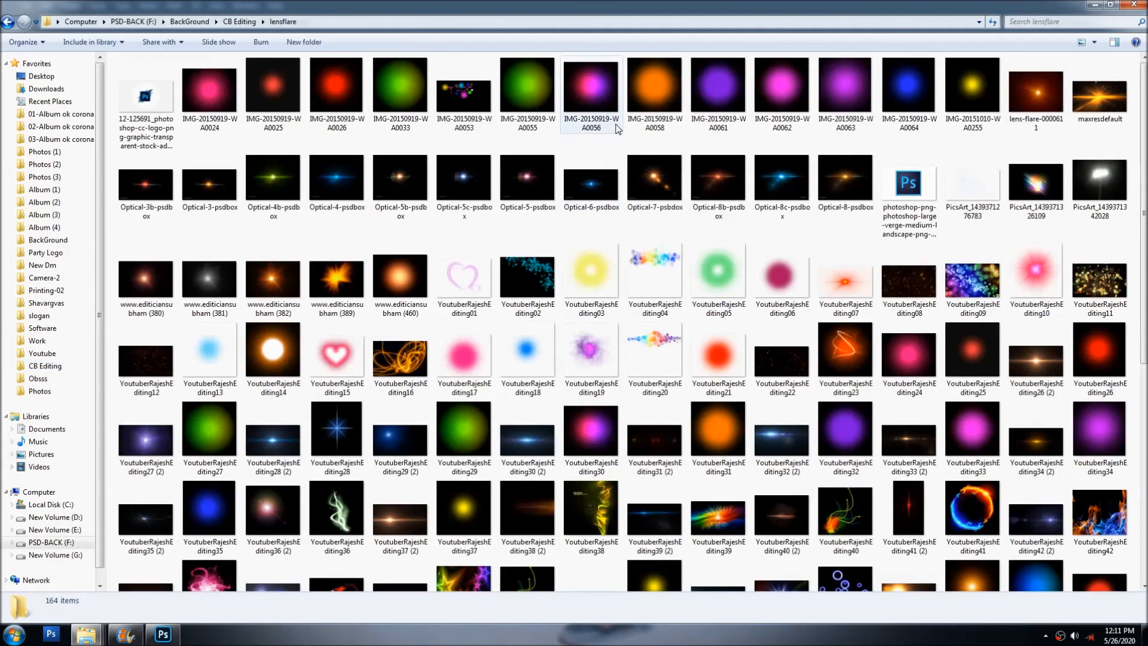
- Open lens-flare-0000611 in Photoshop, and copy the whole flare image into the portrait as a new layer
scroll(642, 505, "down", 5)
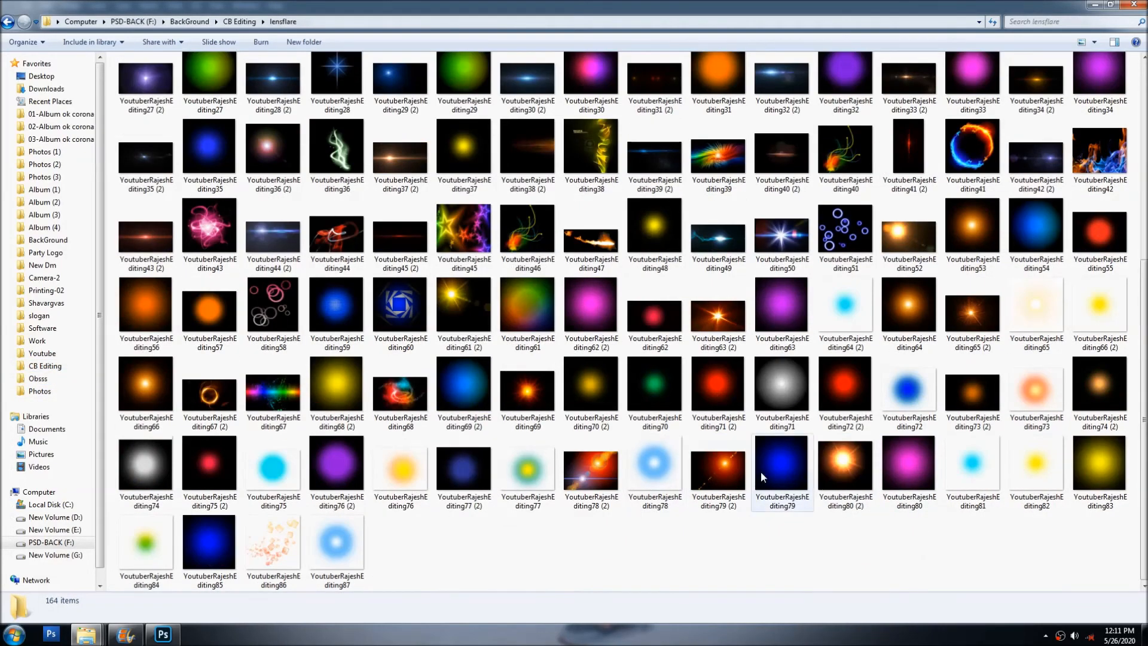
scroll(760, 471, "up", 15)
left_click(1037, 95)
left_click_drag(1036, 96, 556, 173)
key("alt+Tab")
key("alt+Tab")
key("alt+Tab")
key("ctrl+a")
key("ctrl+c")
key("ctrl+w")
key("ctrl+v")
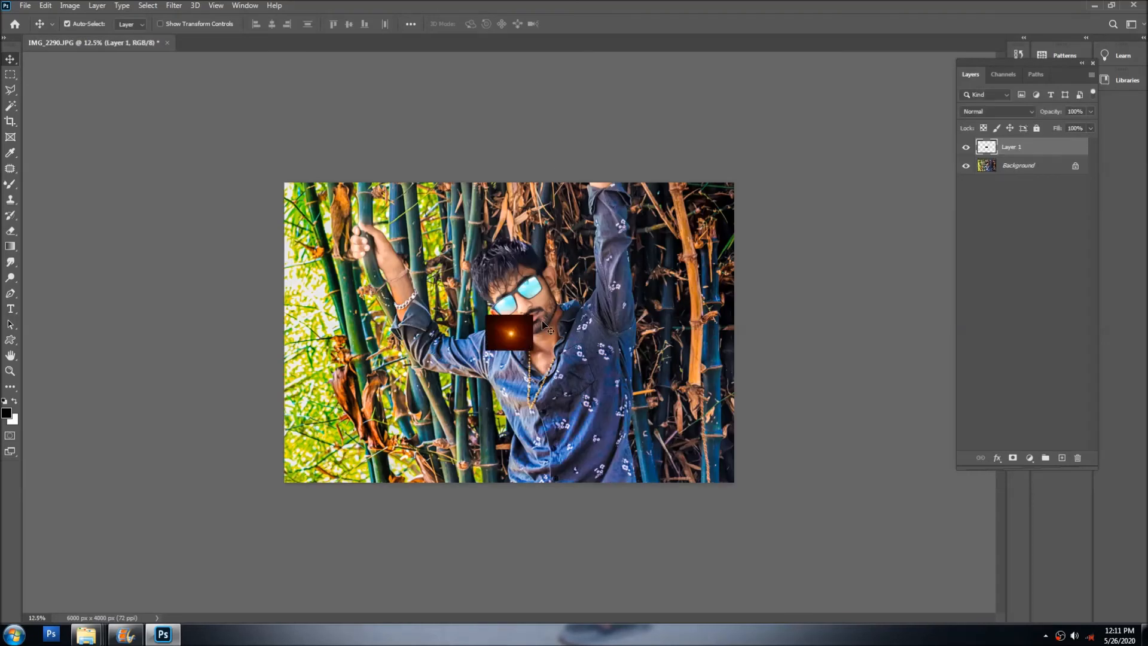
- Scale the pasted flare to about 529% and place it over the photo's upper-right area
key("ctrl+t")
left_click_drag(532, 315, 735, 180)
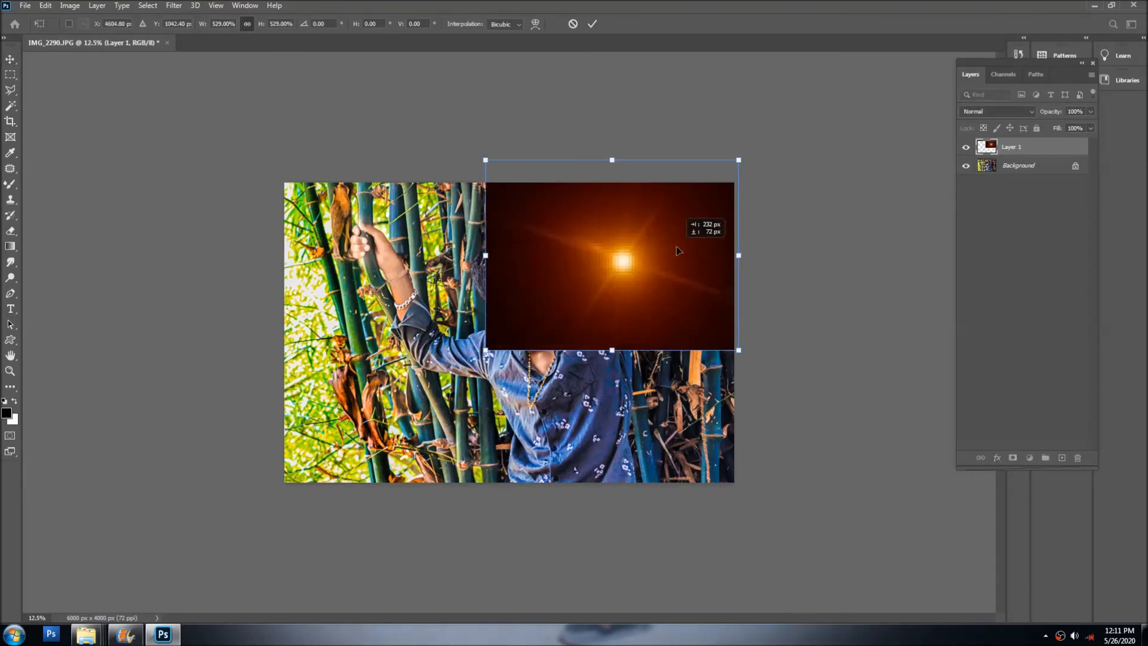
left_click_drag(656, 239, 689, 239)
key("Return")
- Set the flare layer's blend mode to Screen and move the glow near the photo's upper-right corner
left_click(987, 111)
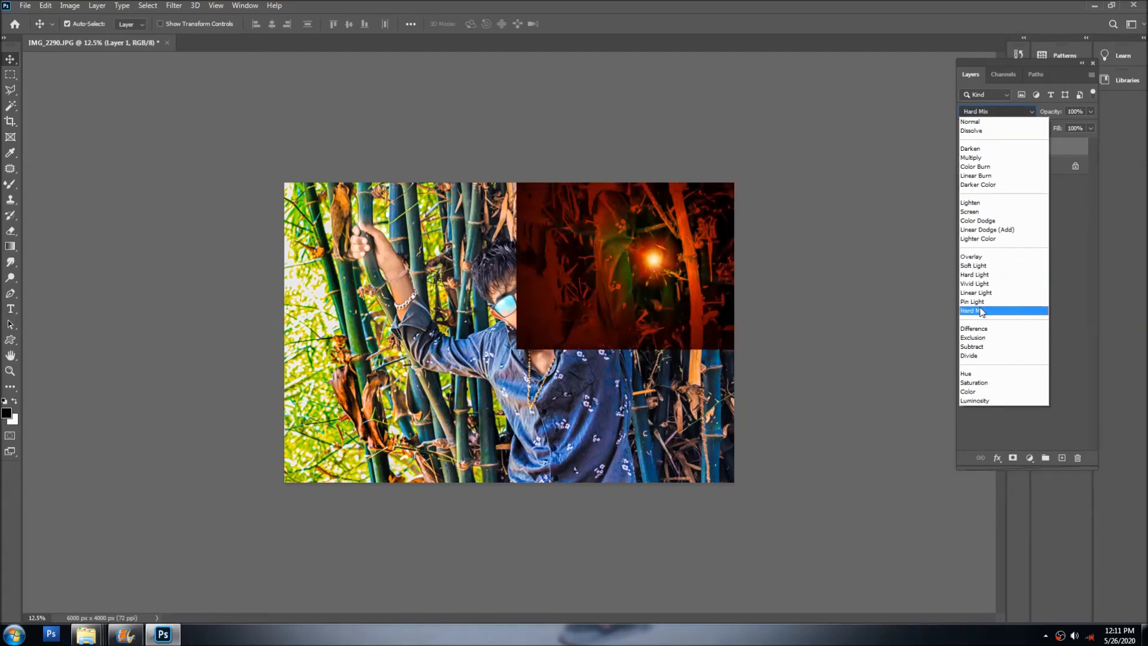
left_click(983, 213)
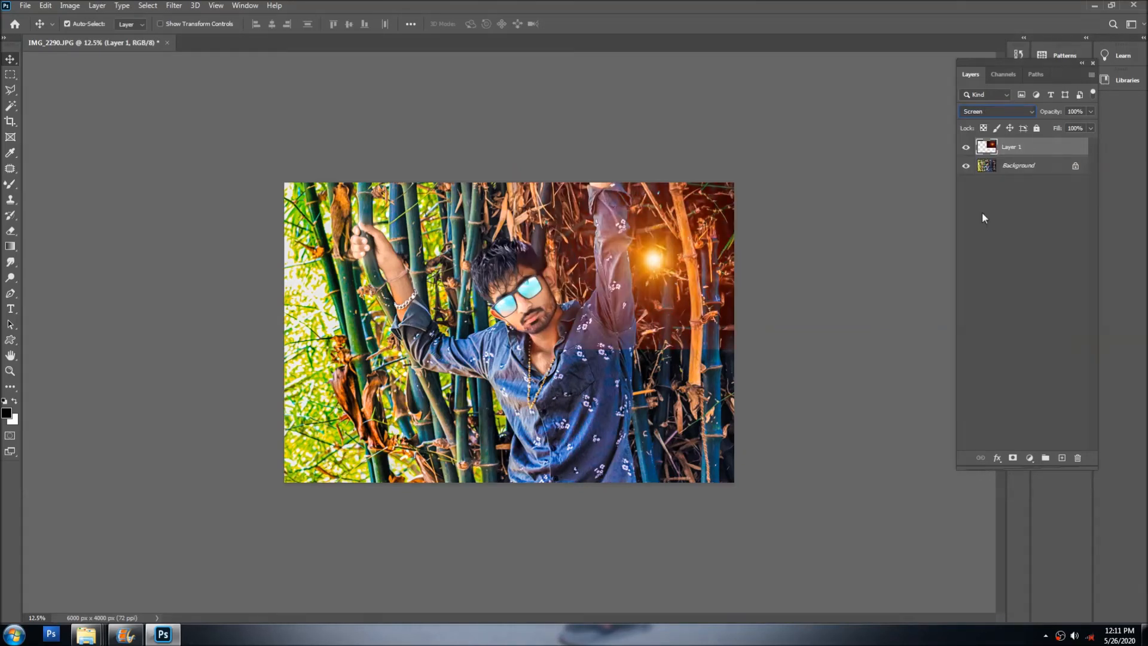
mouse_move(639, 256)
left_mouse_down()
mouse_move(583, 203)
mouse_move(316, 260)
mouse_move(321, 392)
mouse_move(627, 441)
mouse_move(719, 233)
mouse_move(699, 244)
mouse_move(728, 182)
mouse_move(710, 217)
left_mouse_up()
- Erase the flare layer's hard lower edge with a large soft Eraser brush of about 1400 px
key("e")
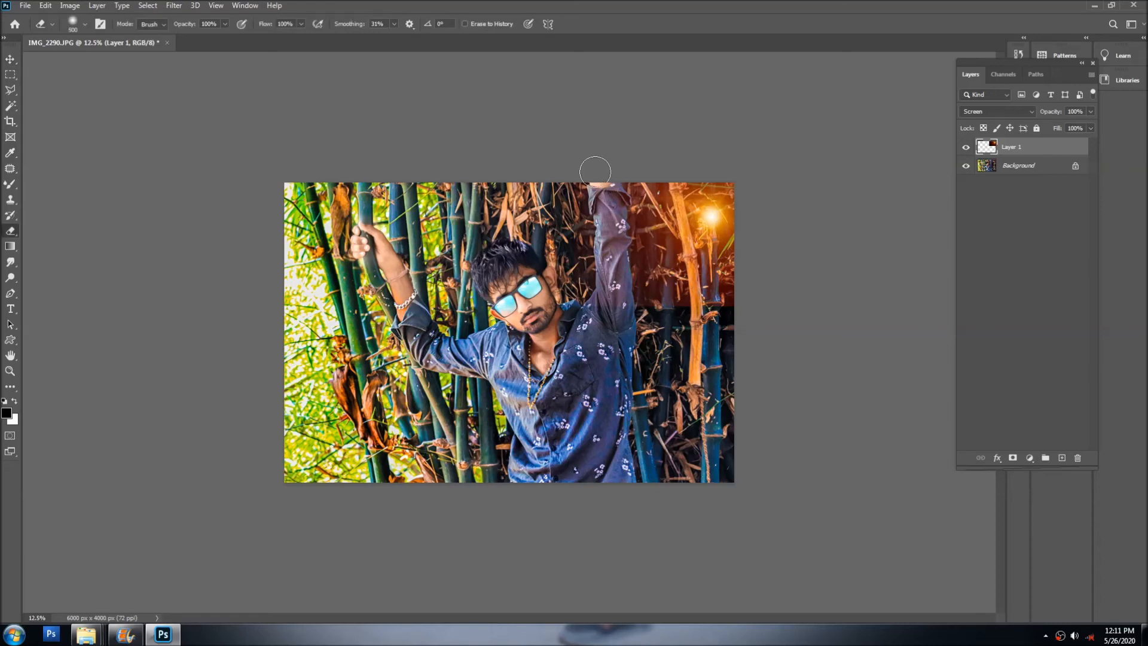
left_click_drag(647, 315, 763, 332)
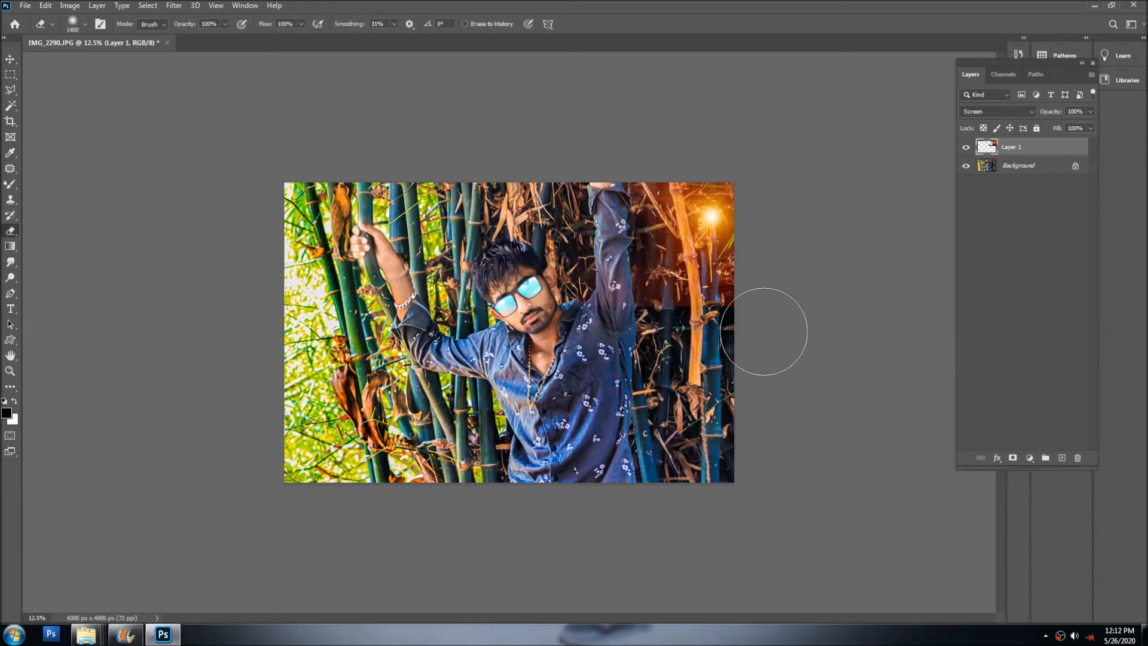
left_click_drag(832, 355, 685, 332)
key("v")
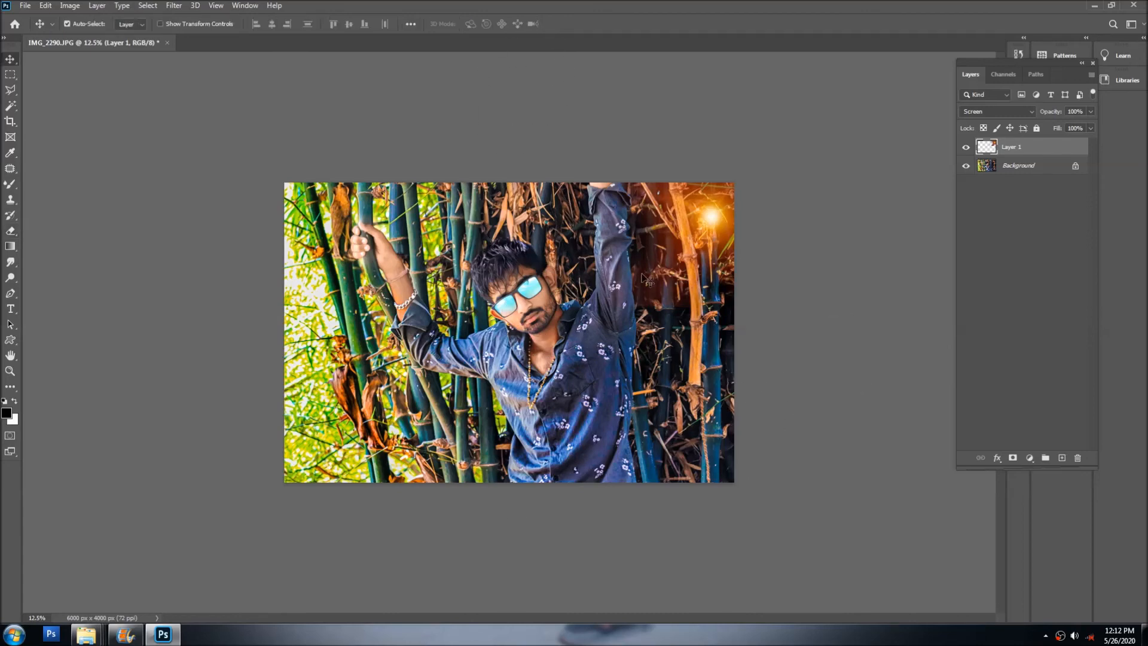
- Move the flare slightly down and left, and enlarge it a little from its lower-left corner
left_click_drag(713, 204, 706, 214)
key("ctrl+t")
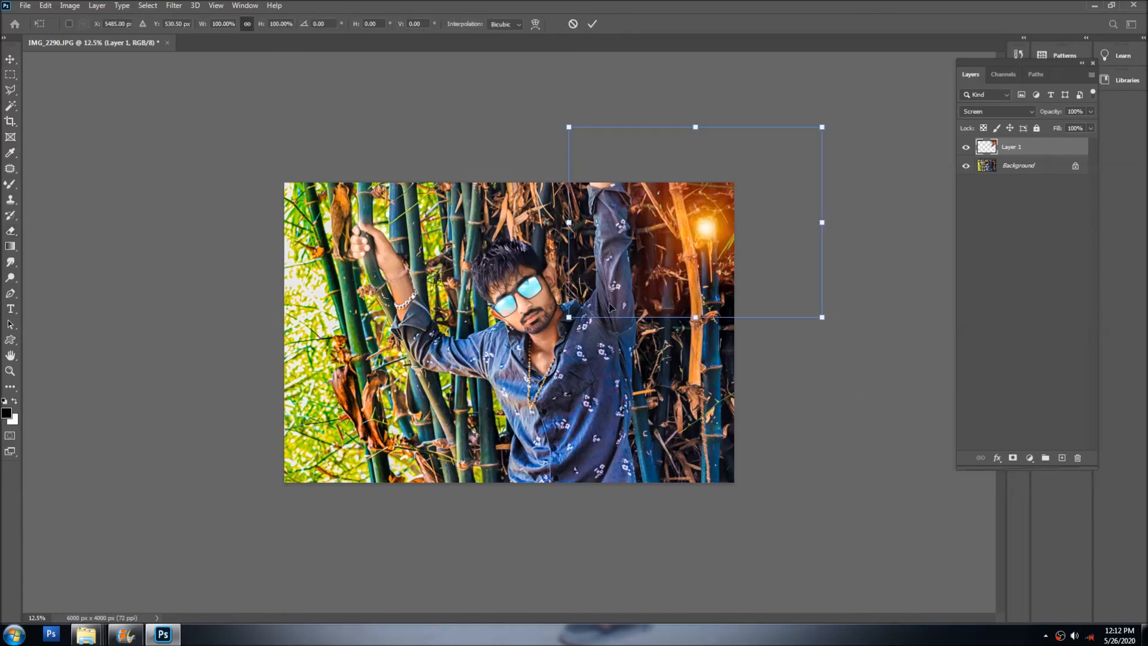
left_click_drag(568, 317, 543, 329)
key("Return")
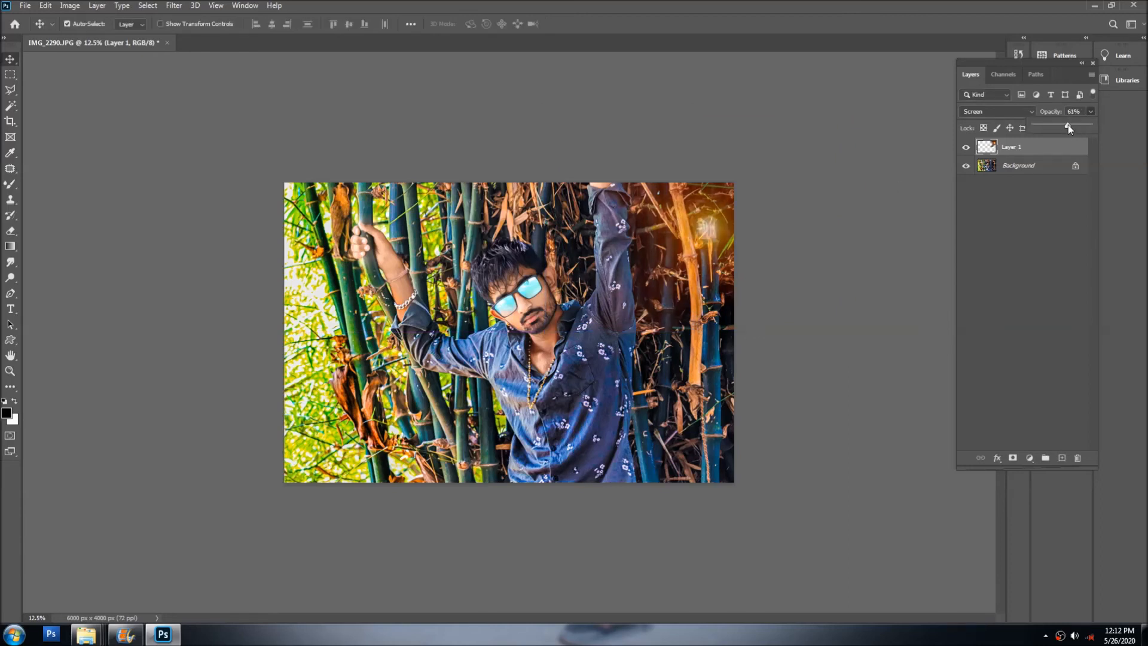
- Set the flare layer's opacity to 89% and merge it into the background
left_click_drag(1073, 124, 1083, 126)
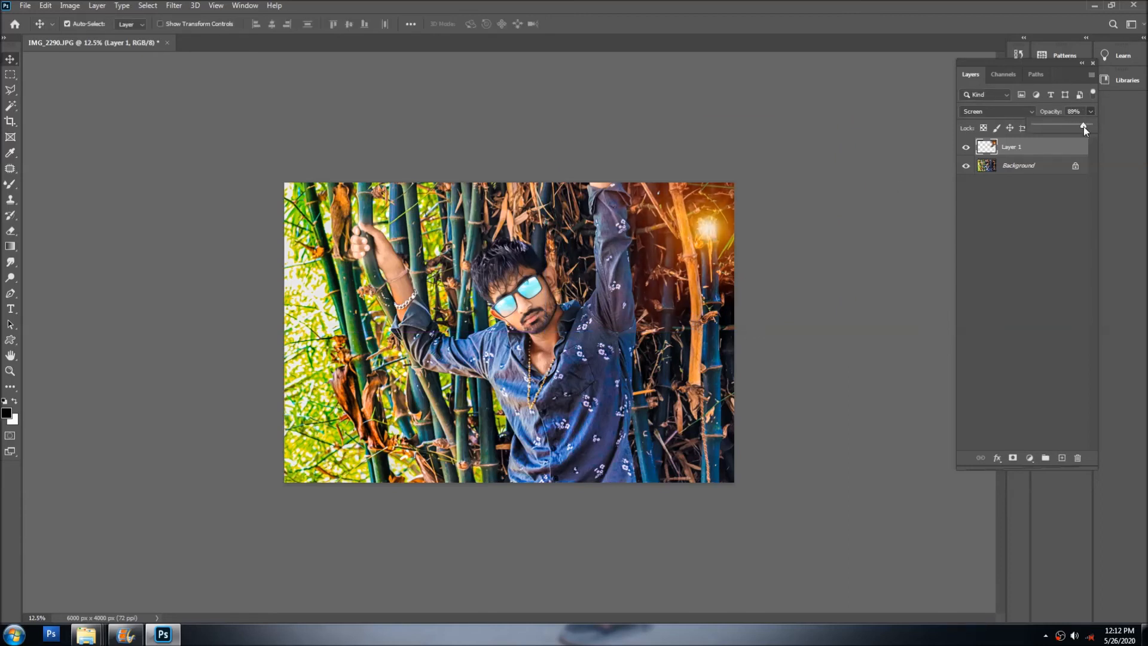
key("ctrl+e")
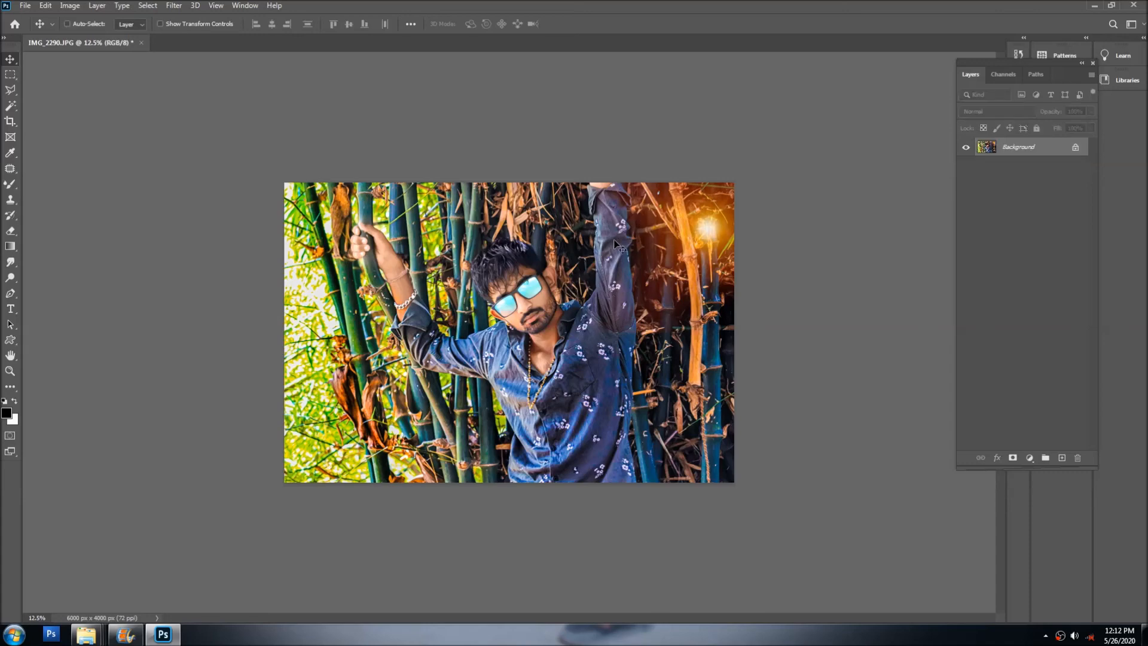
- Save the image as IMG_22900.jpg with JPEG quality 12 and close the document
key("ctrl+shift+s")
type("0")
key("Return")
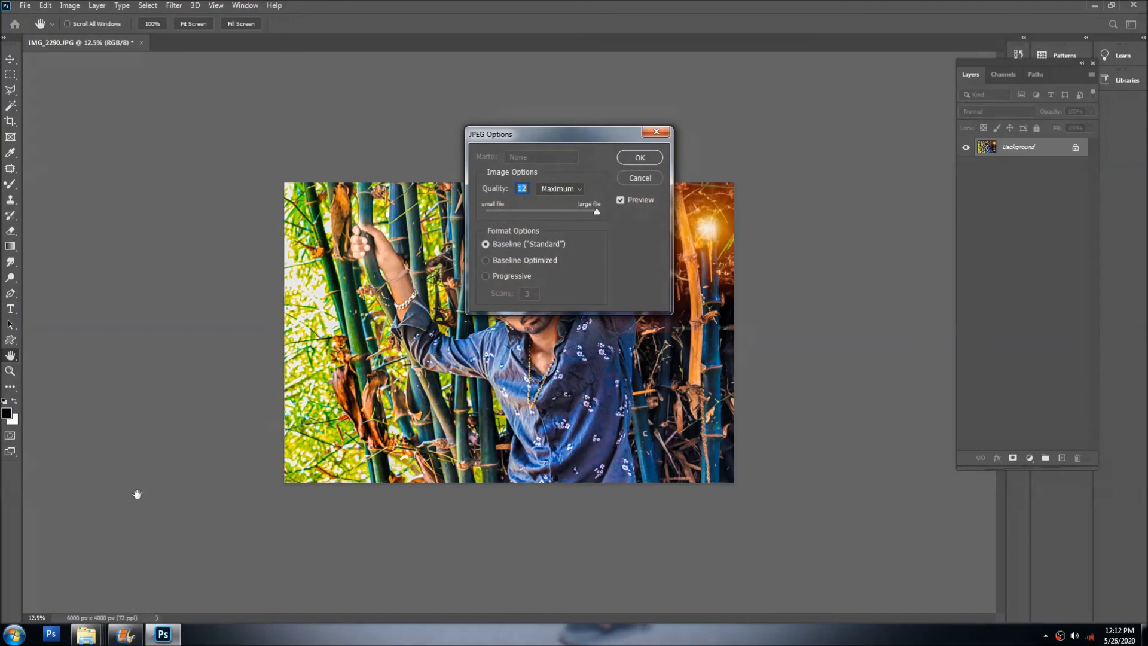
key("Return")
key("ctrl+0")
key("ctrl+w")
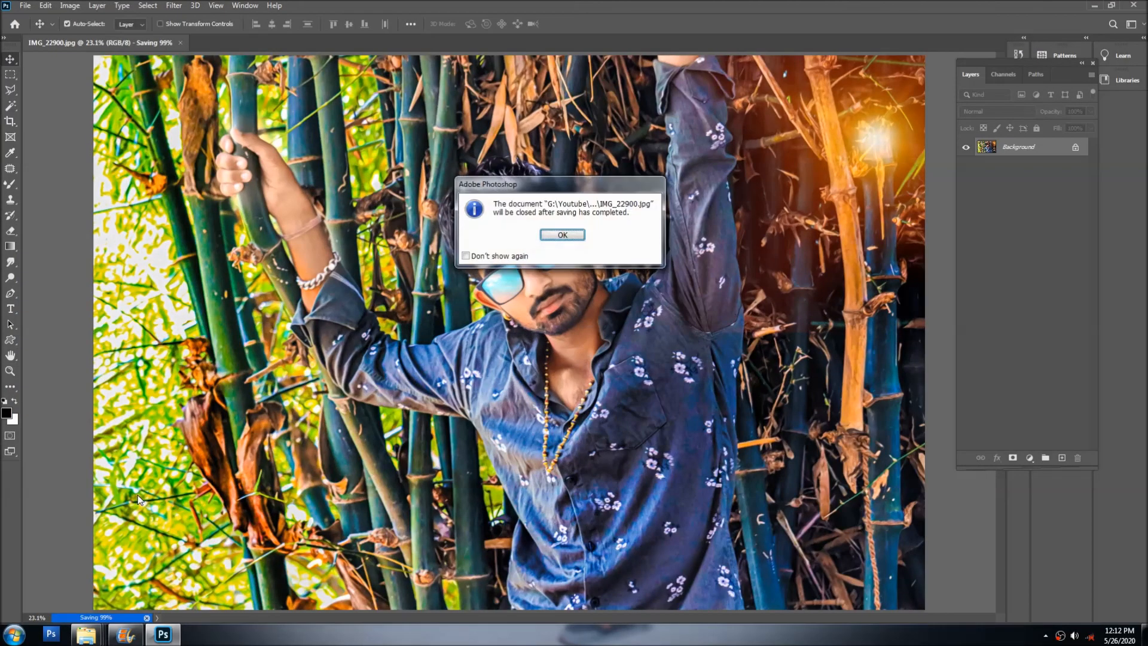
key("Return")
- Switch to the Explorer window with the portrait photos and refresh its file list
key("alt+Tab")
key("Tab")
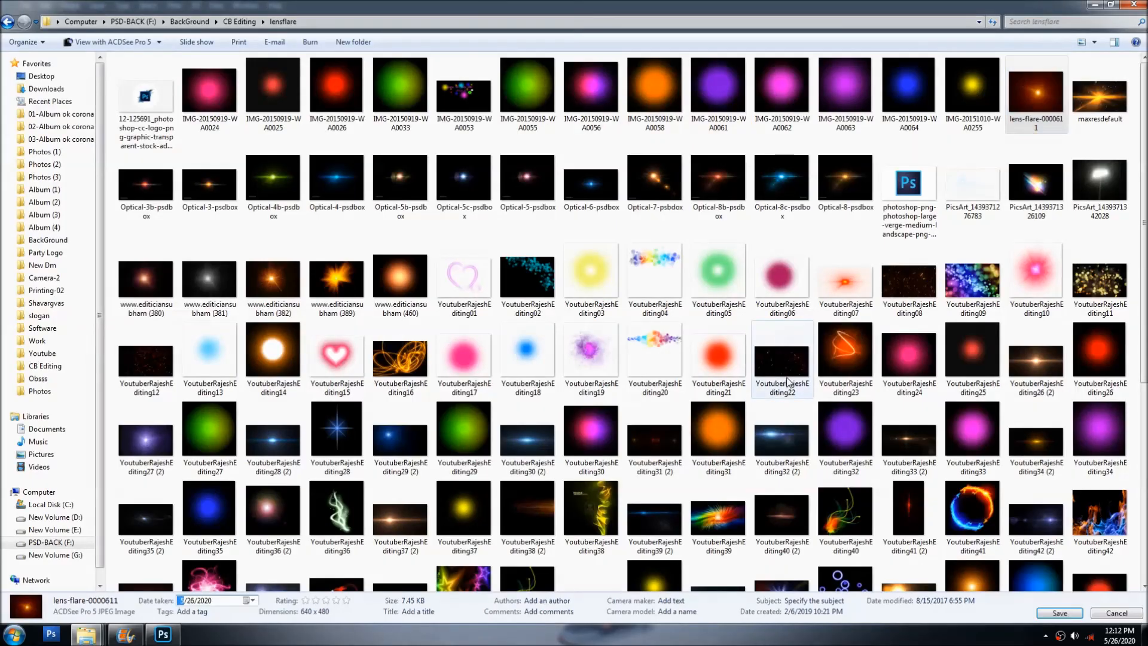
key("alt+Tab")
key("alt+Tab")
left_click(974, 441)
right_click(946, 415)
left_click(959, 463)
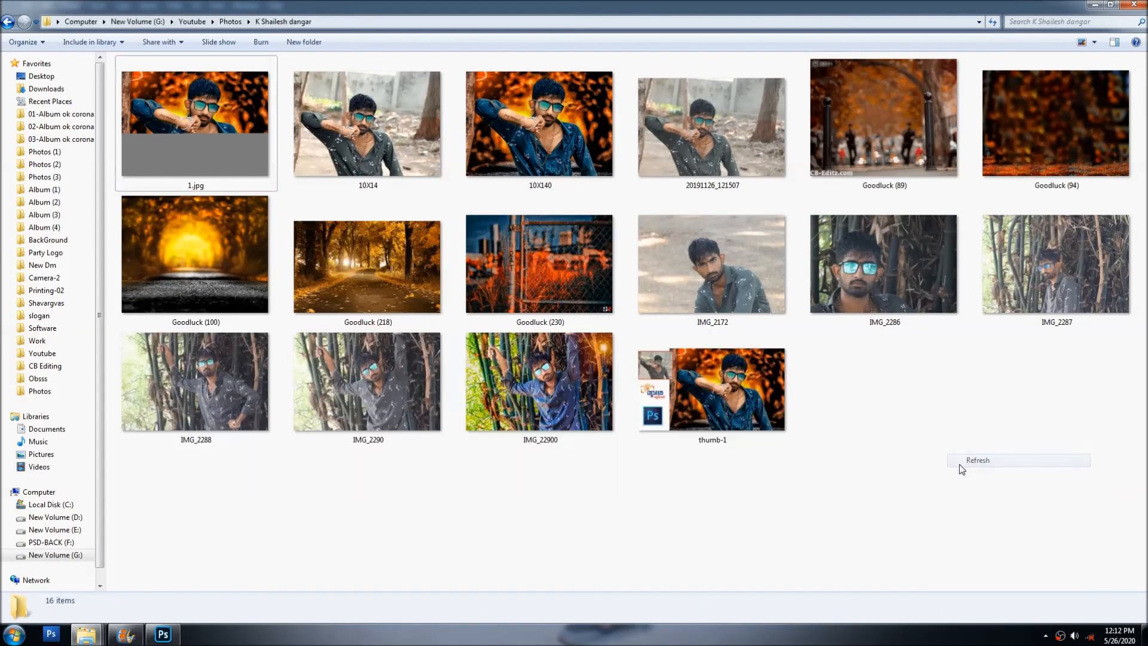
- Open IMG_2290 and IMG_22900 in Photoshop, and paste the original photo as a layer over the edited one
left_click(561, 444)
left_click(380, 441, "ctrl")
left_click_drag(378, 440, 162, 633)
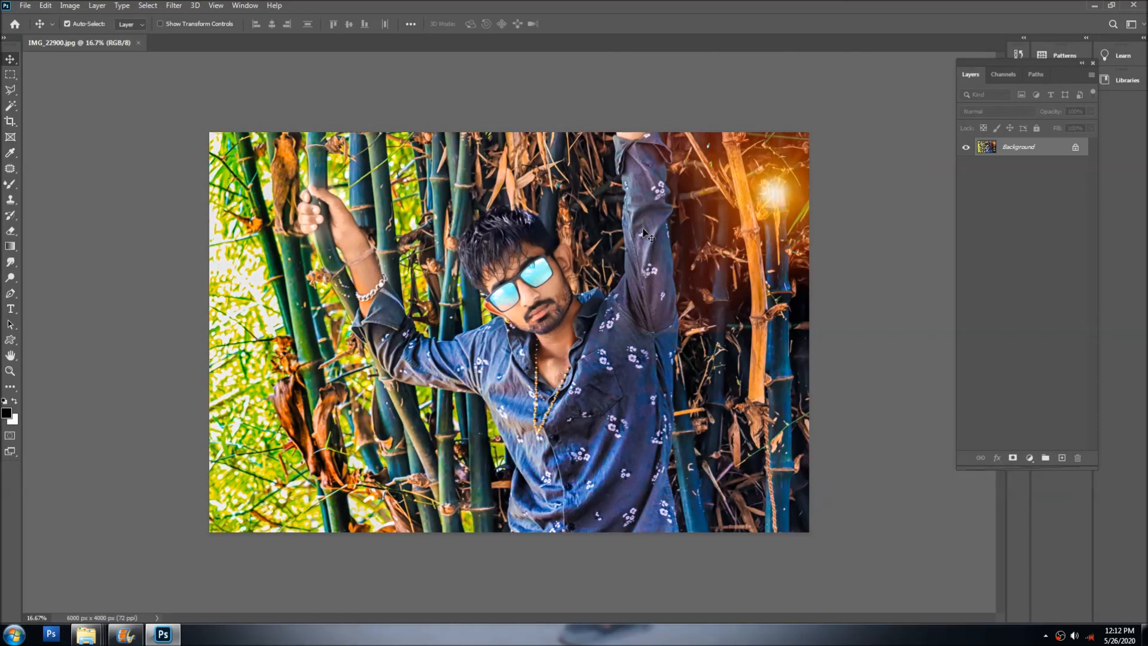
key("ctrl+v")
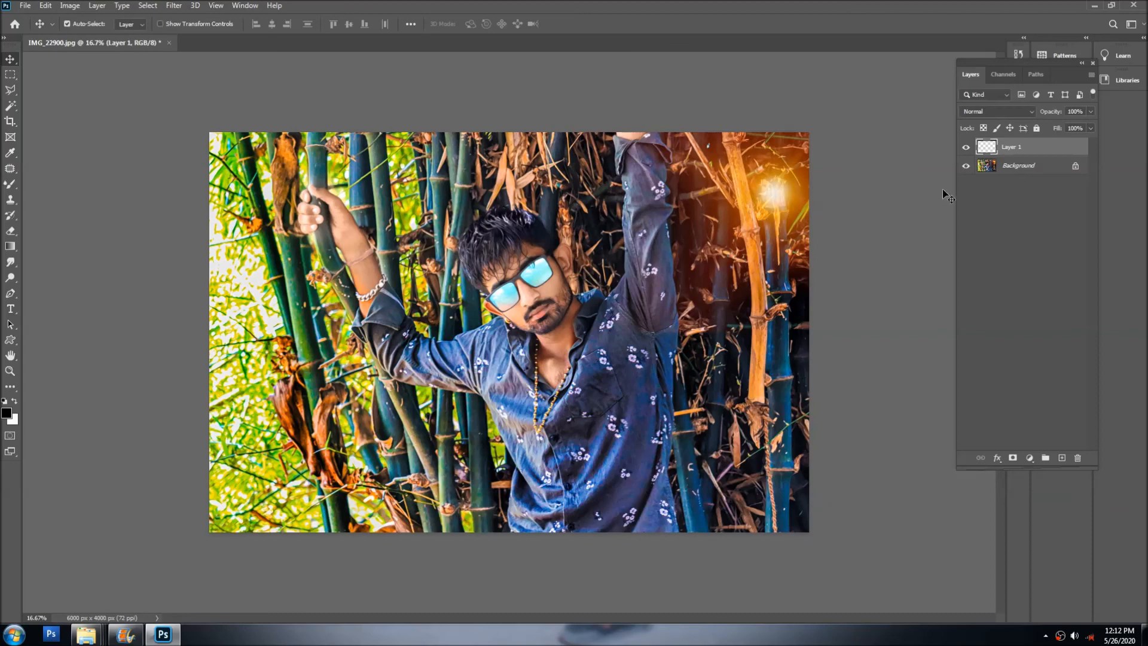
- Toggle the visibility of Layer 1 to compare the original with the edit, and close the document without saving
left_click(967, 150)
left_click(967, 149)
left_click(967, 149)
left_click(967, 150)
left_click(967, 150)
left_click(966, 149)
left_click(966, 148)
left_click(967, 148)
left_click(967, 150)
key("ctrl+minus")
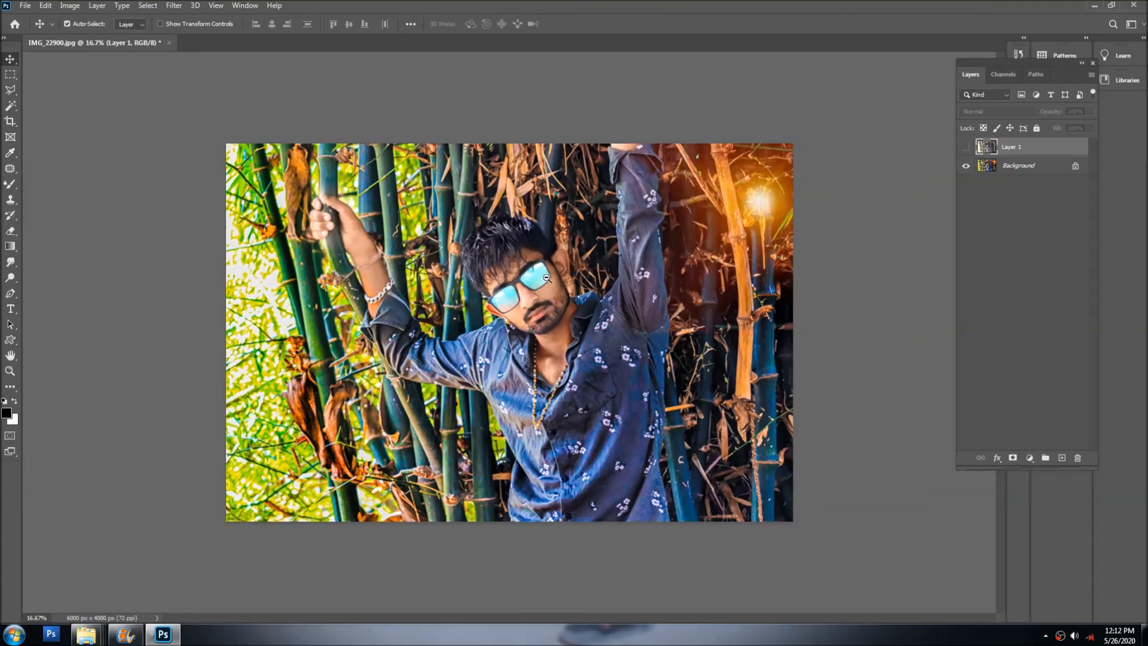
key("ctrl+w")
left_click(570, 234)
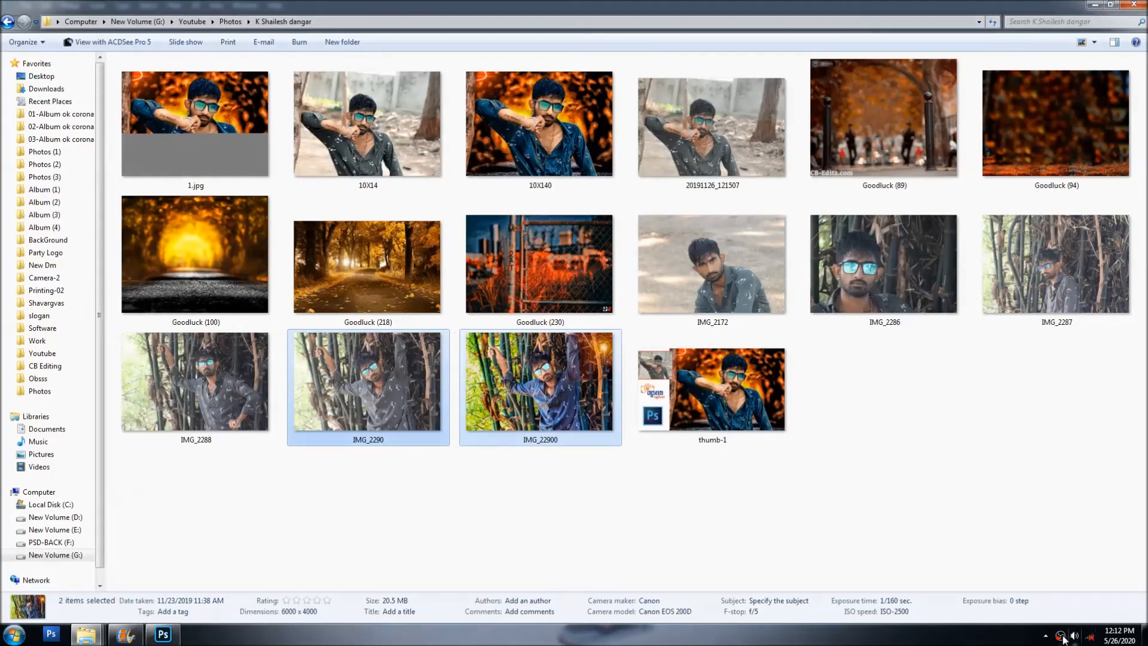
right_click(1061, 636)
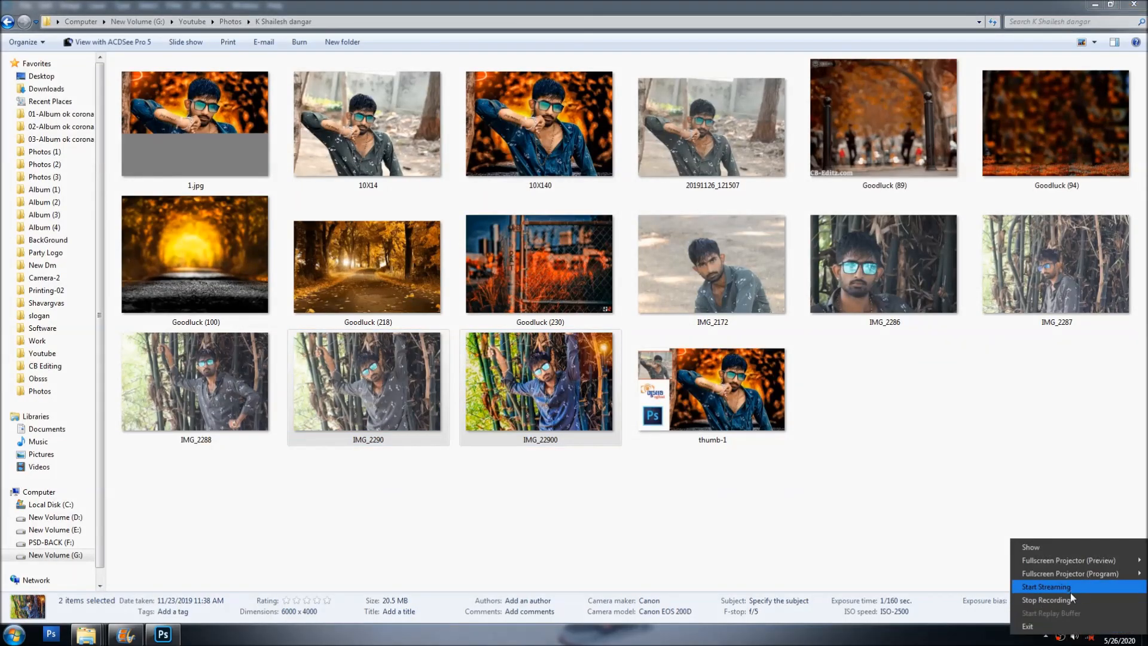
left_click(1069, 598)
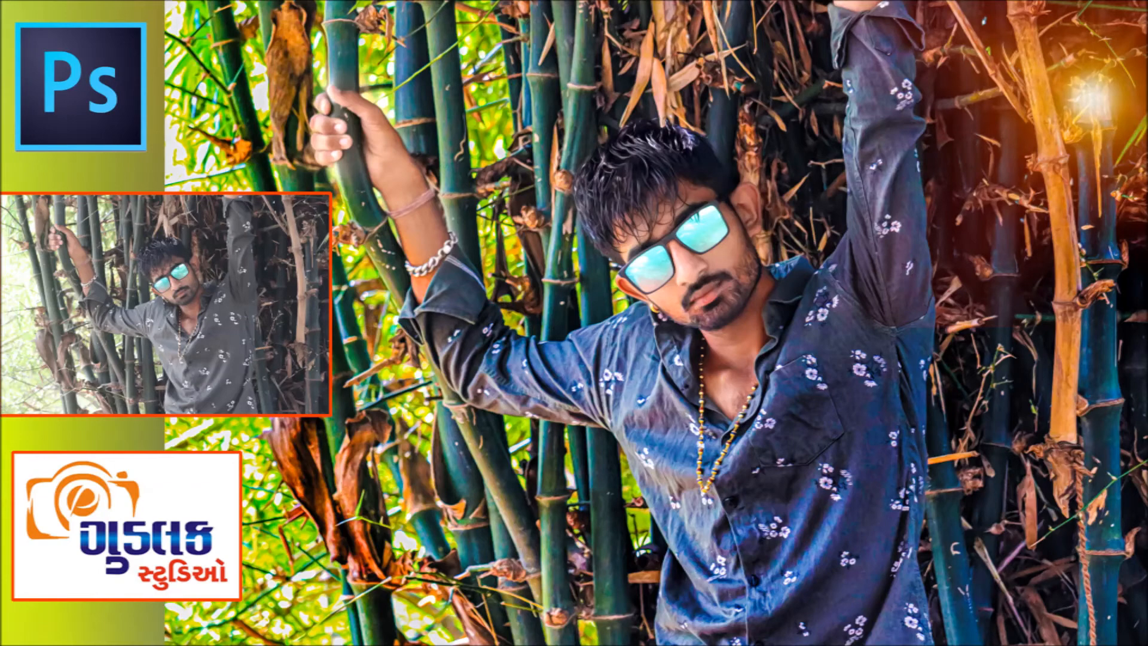